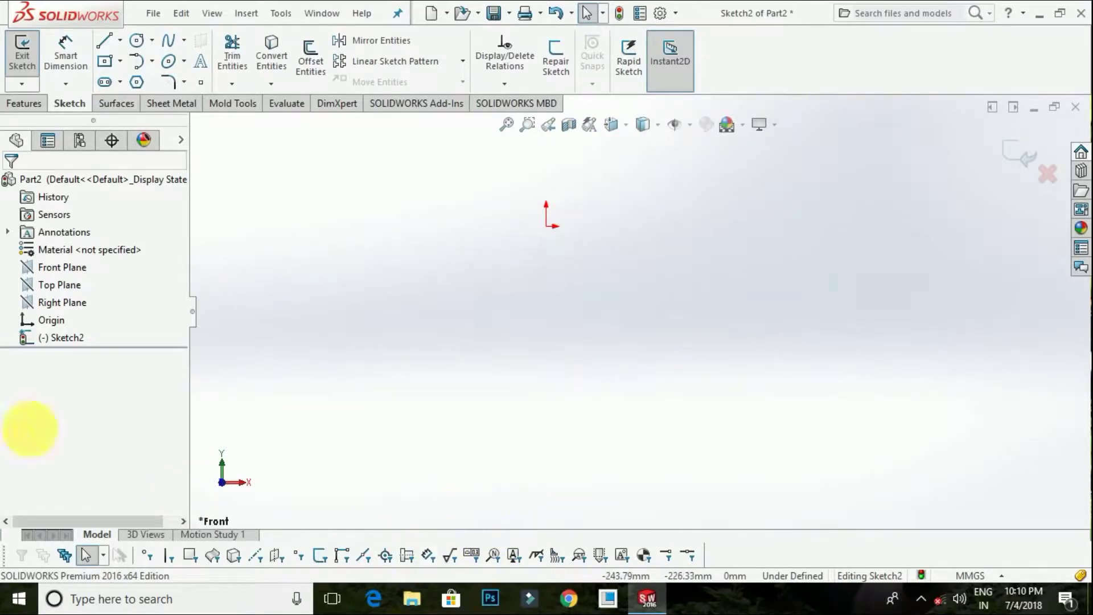
Step: Show the Arc flyout's Centerpoint Arc, Tangent Arc and 3 Point Arc options
click(151, 62)
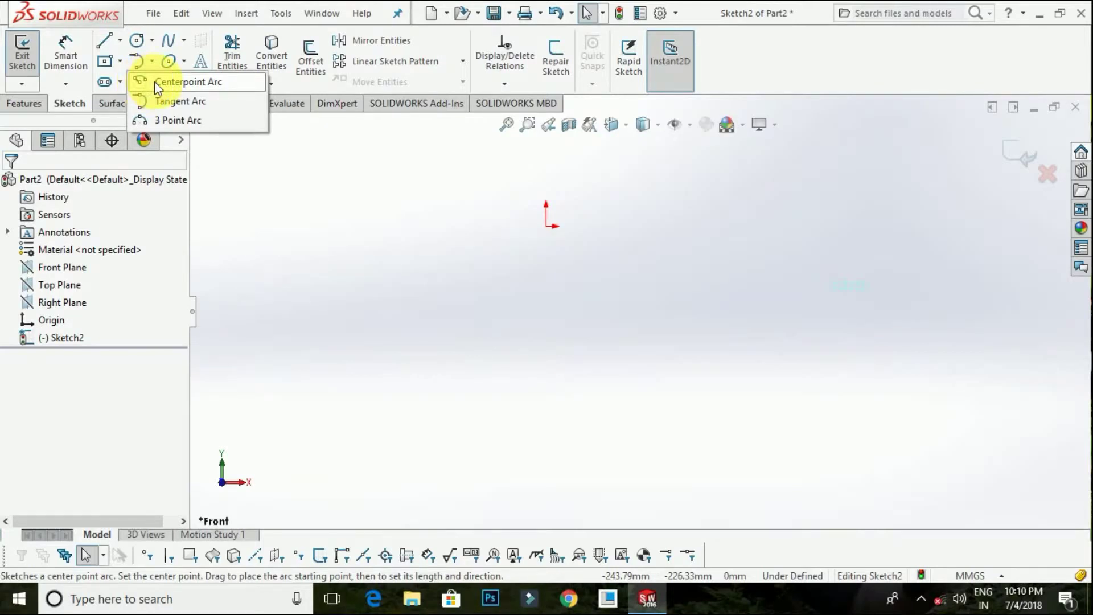
Step: Draw a large centerpoint arc centred on the origin, leaving a gap at the bottom
click(170, 80)
click(547, 227)
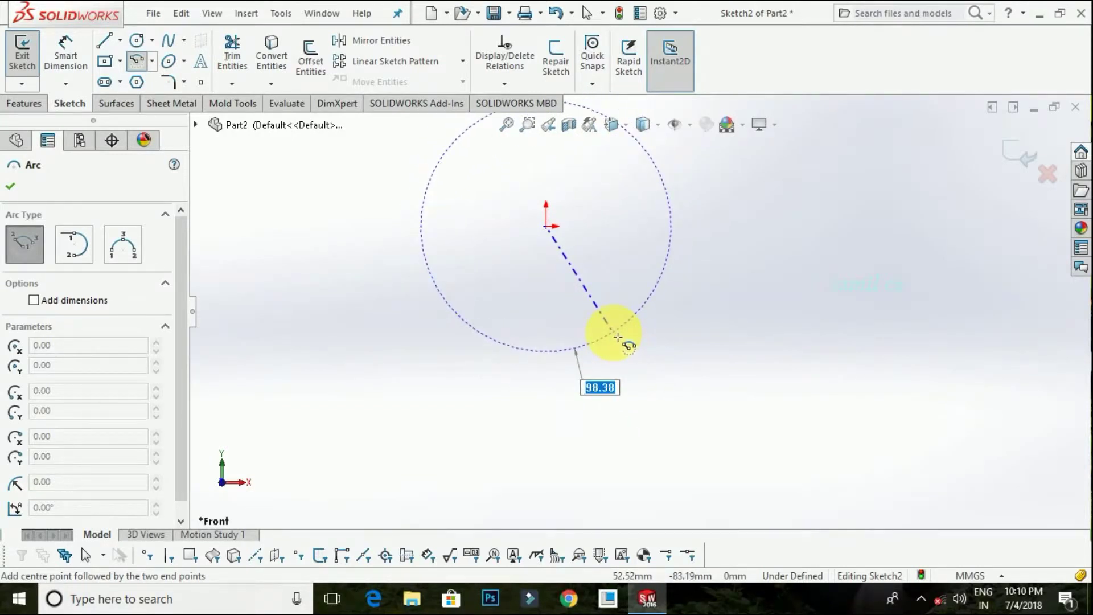
click(618, 337)
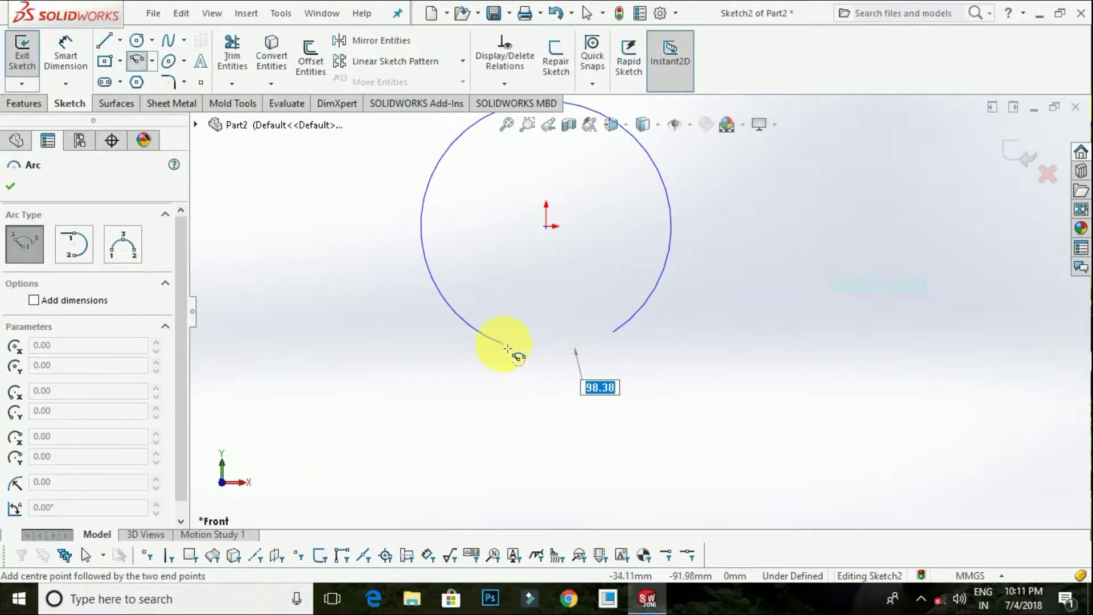
click(507, 348)
right_click(586, 334)
click(586, 334)
scroll(638, 296, up, 3)
scroll(702, 265, down, 4)
scroll(608, 314, up, 3)
scroll(693, 282, down, 2)
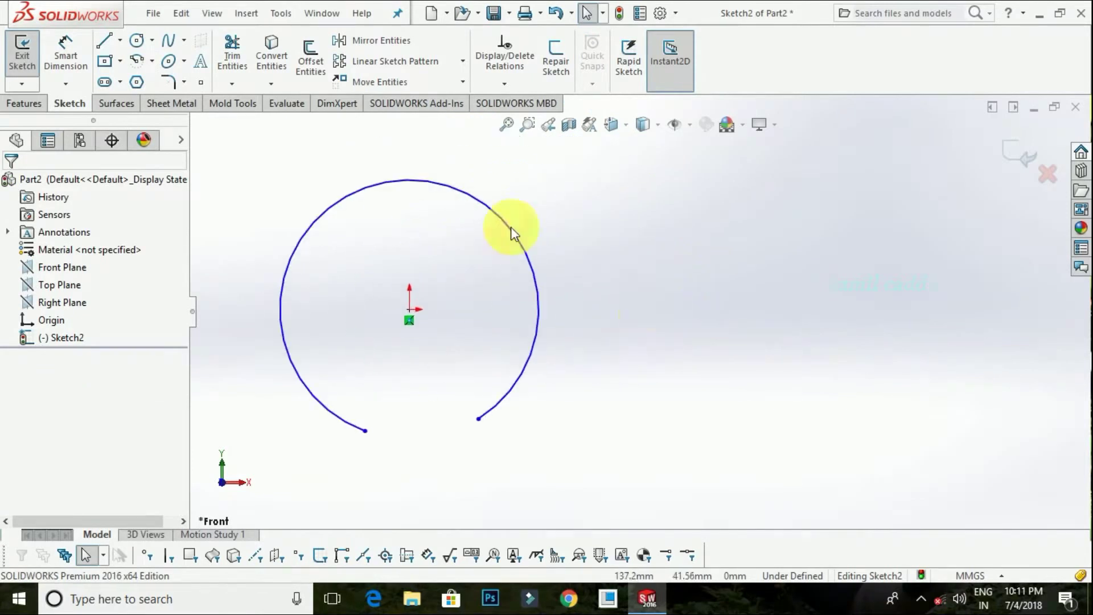
click(152, 60)
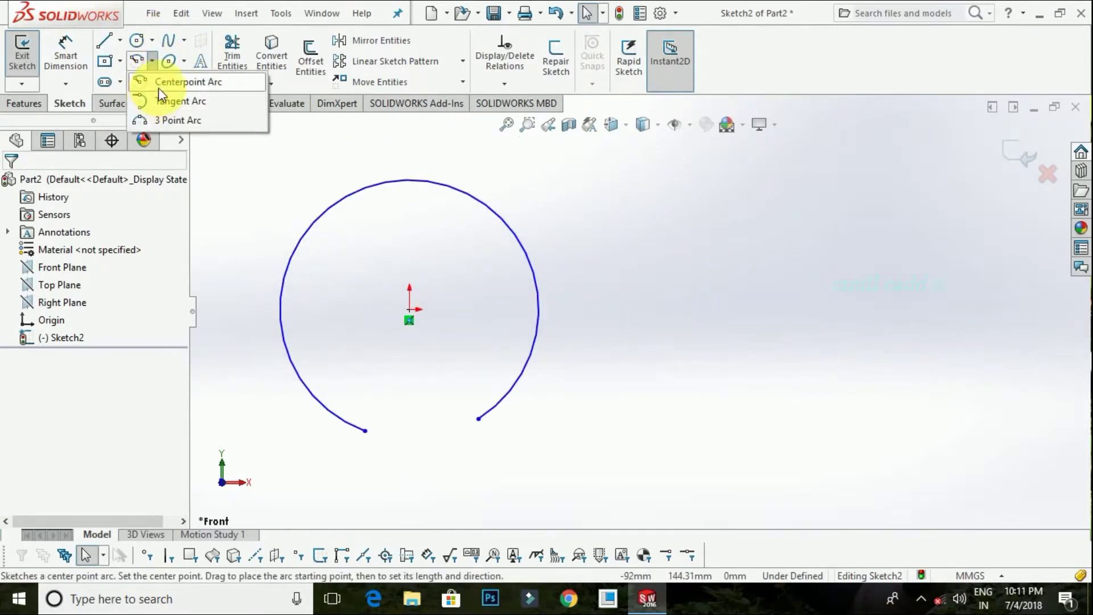
Step: Draw a second centerpoint arc to the right of the first one
click(158, 86)
click(877, 344)
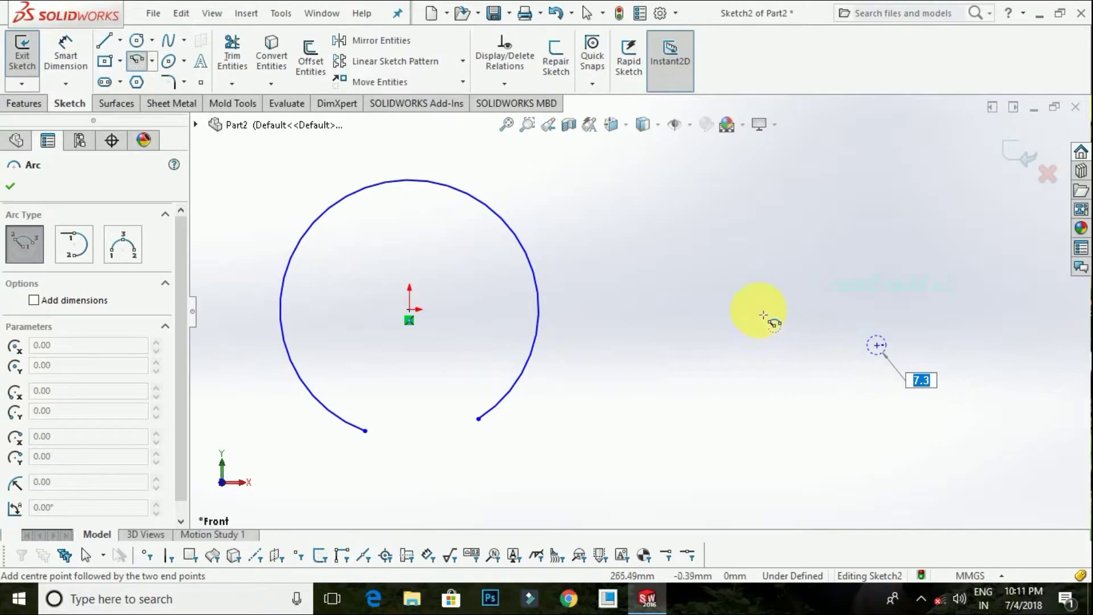
click(734, 370)
click(740, 385)
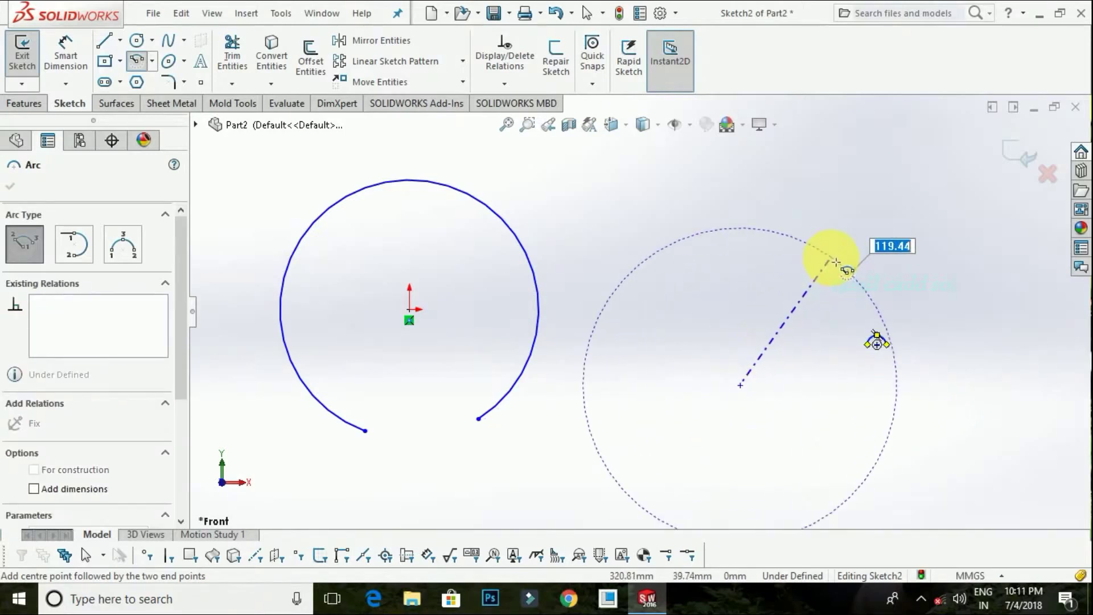
click(819, 262)
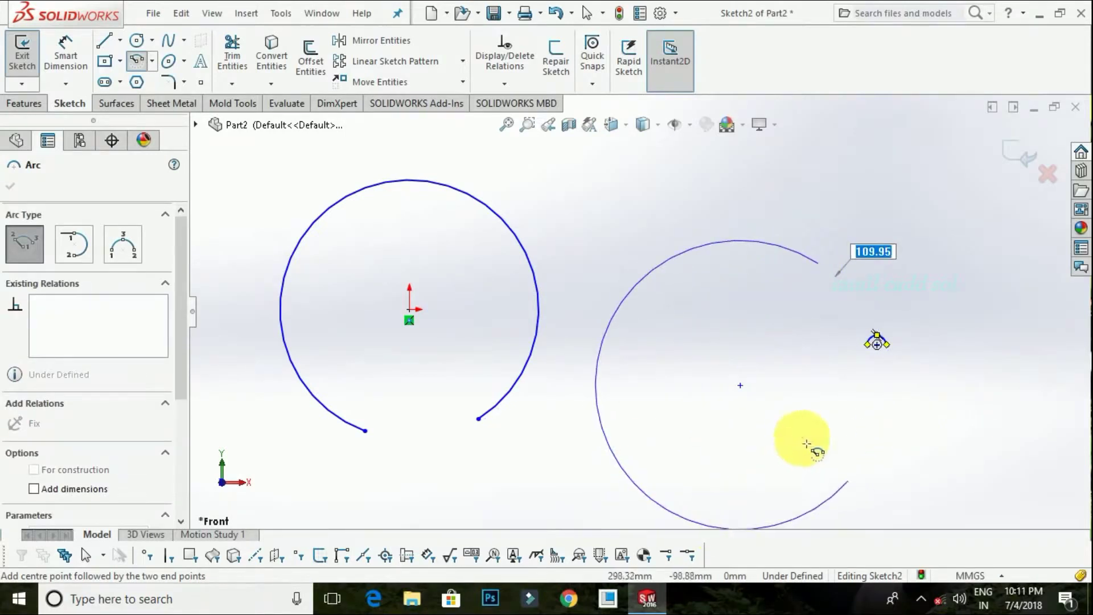
click(705, 468)
right_click(698, 389)
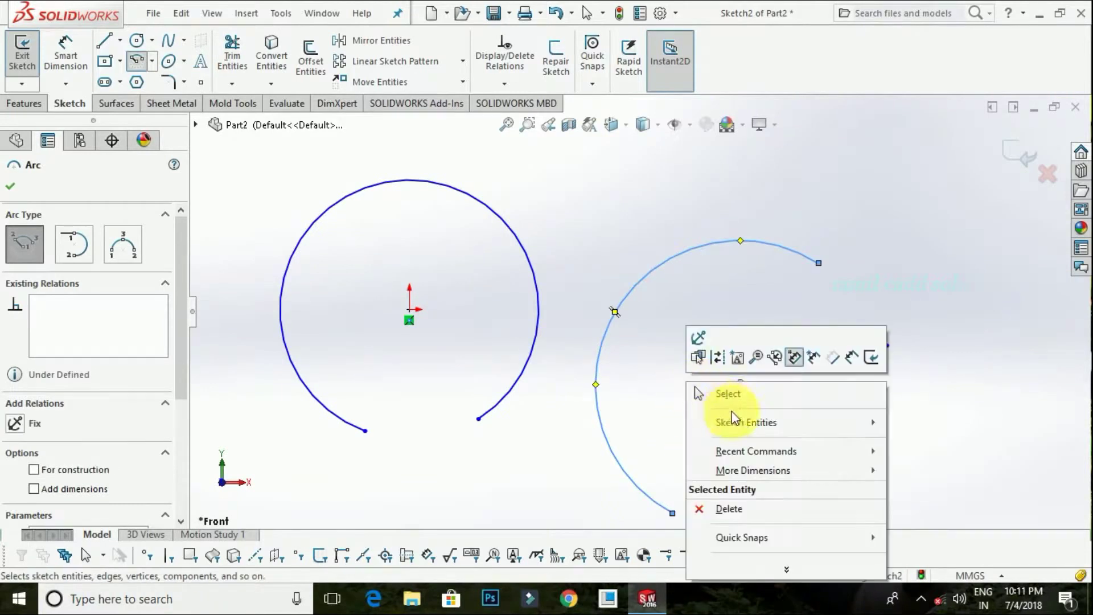
click(726, 392)
Step: Fit the view and delete all three arcs with a box selection
key(z)
drag(946, 487, 382, 184)
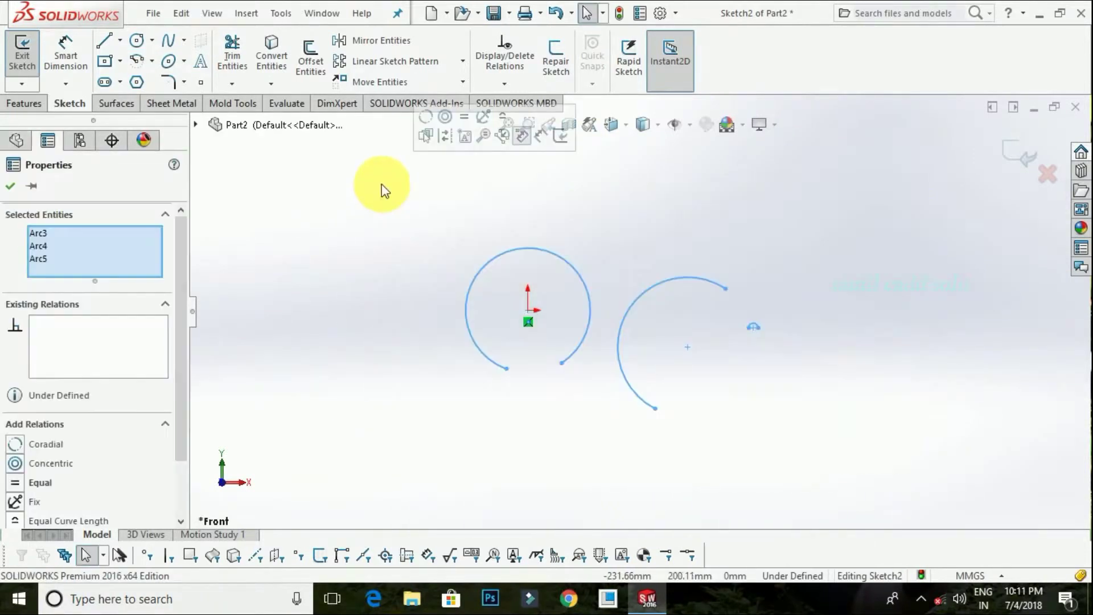
key(Delete)
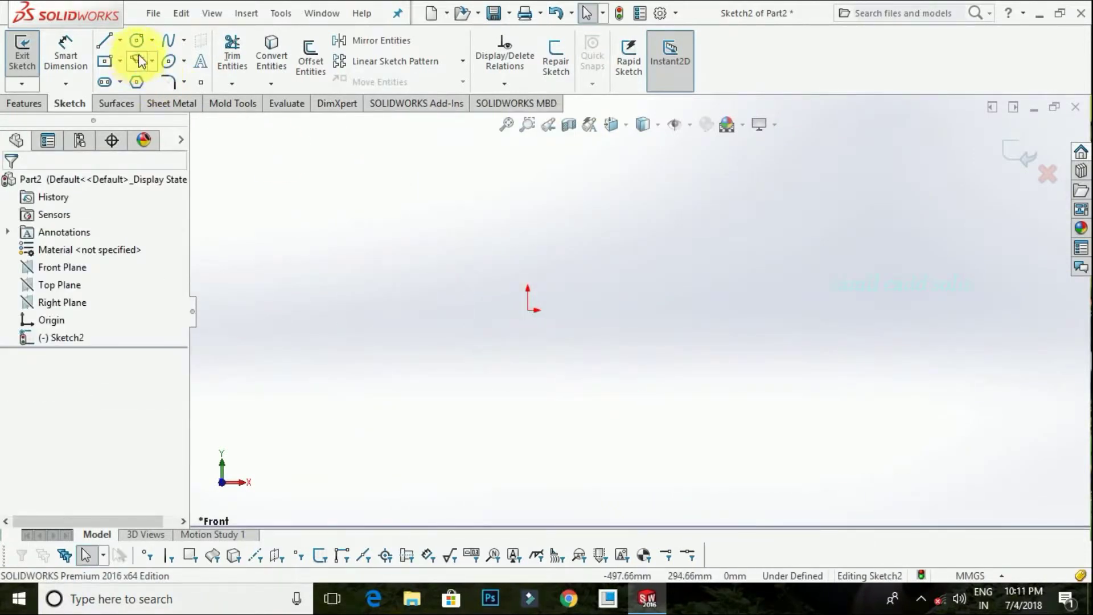
Step: Draw an inclined line rising from left of the origin up to the right
click(152, 60)
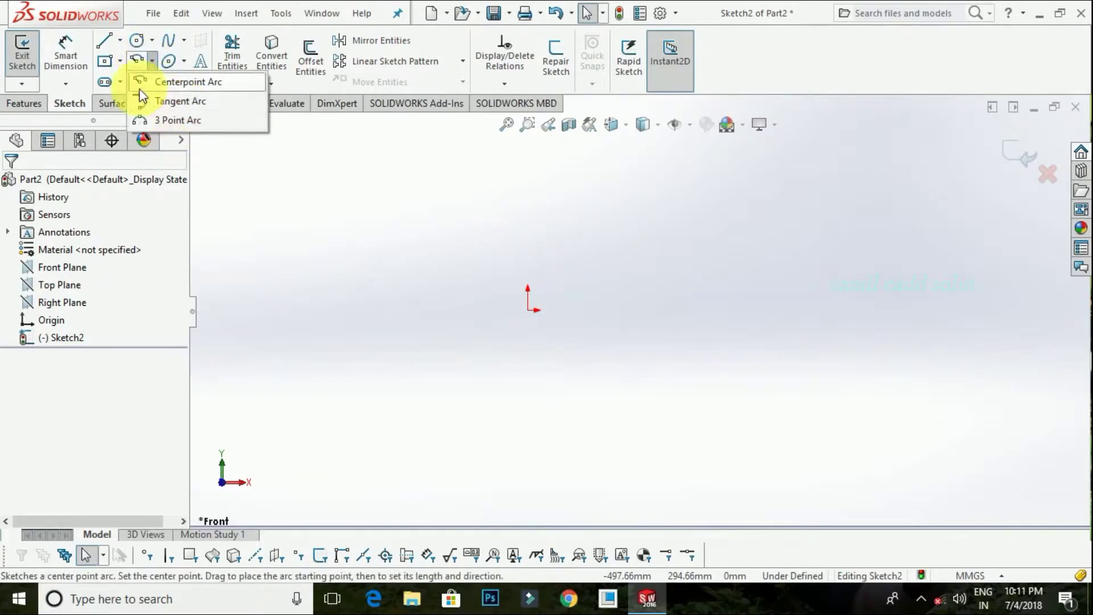
click(104, 43)
click(347, 330)
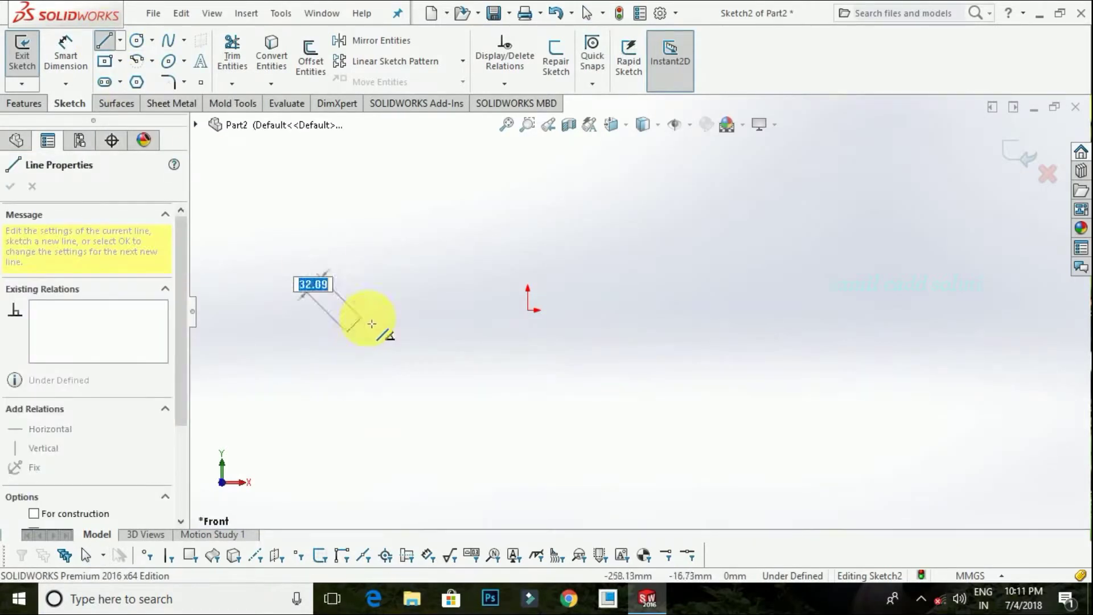
click(494, 268)
right_click(504, 246)
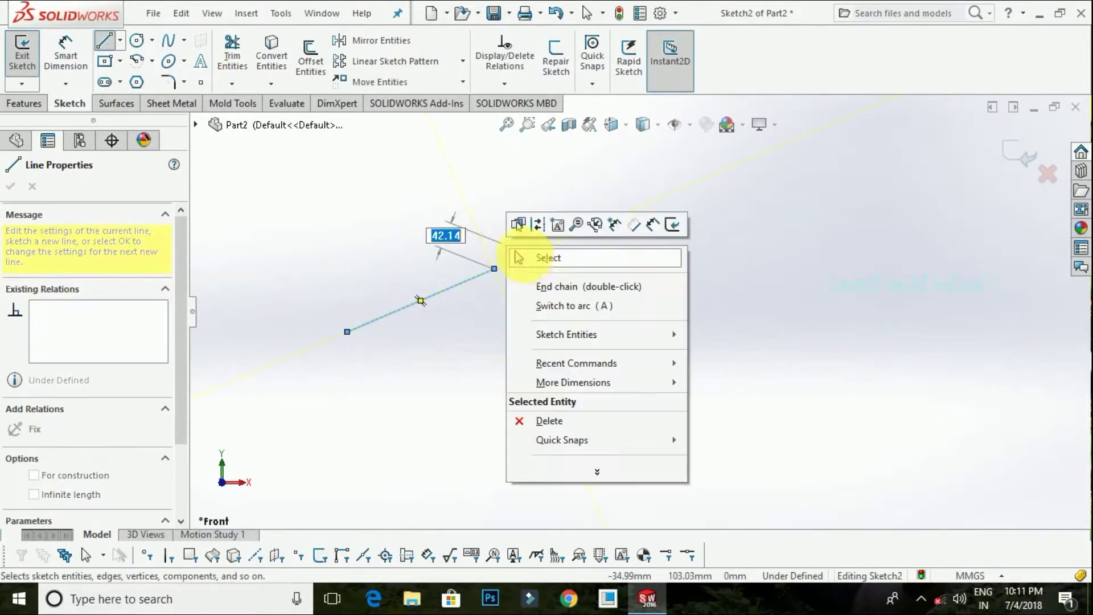
click(527, 257)
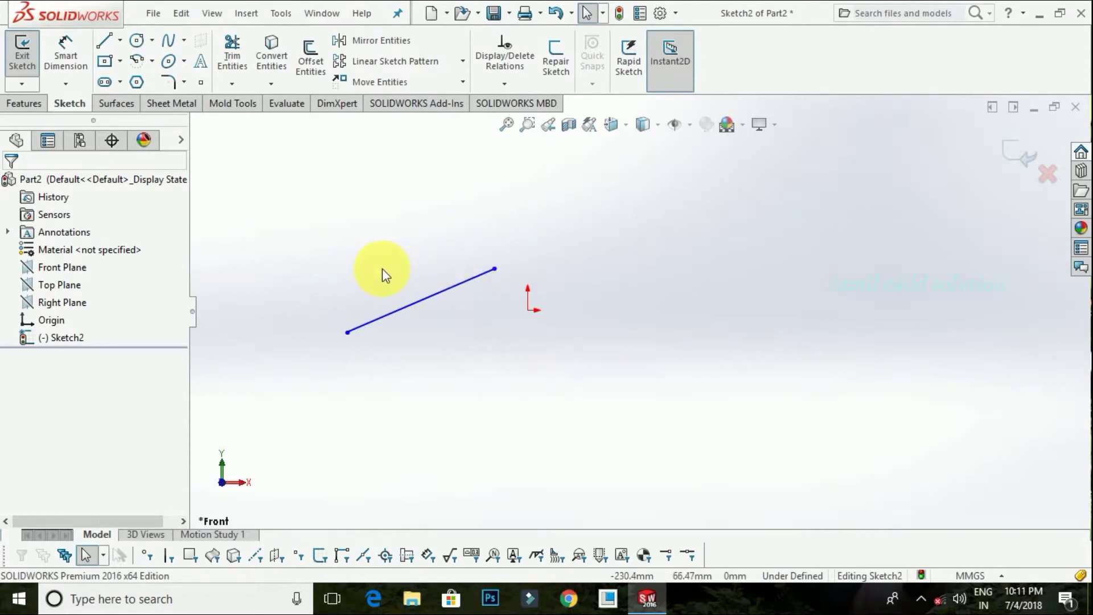
Step: Add a tangent arc from the line's upper end, curving down right of the origin
click(152, 61)
click(155, 96)
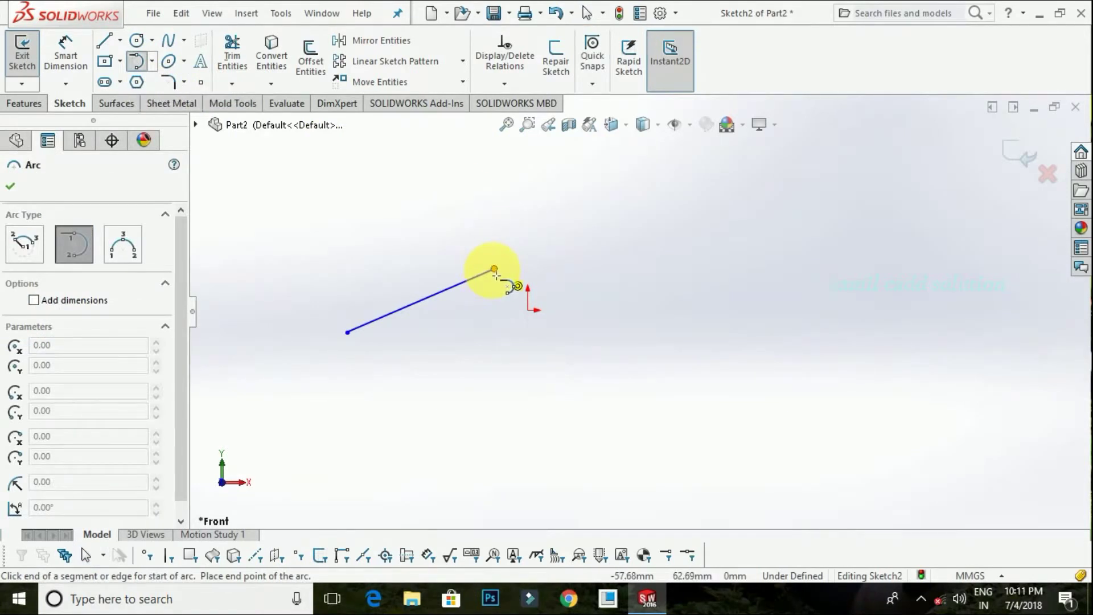
click(495, 271)
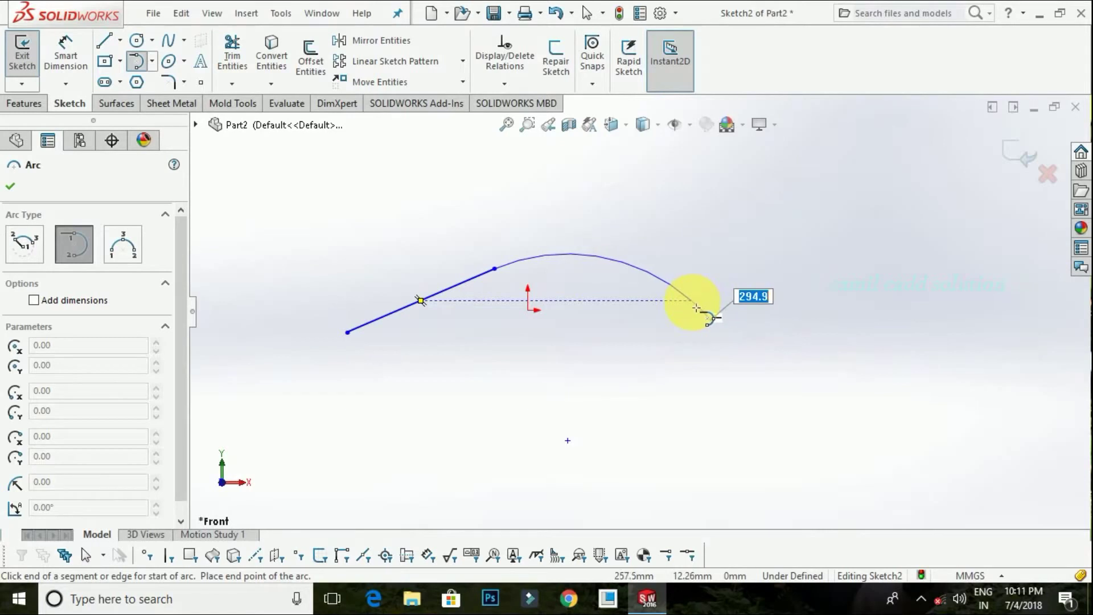
click(696, 308)
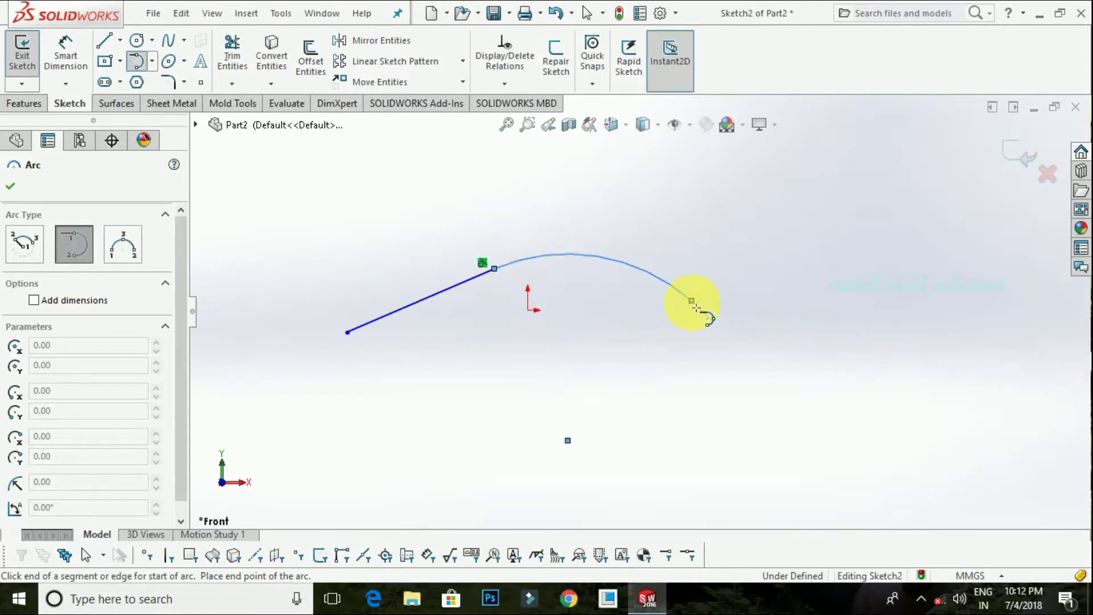
right_click(669, 327)
click(689, 333)
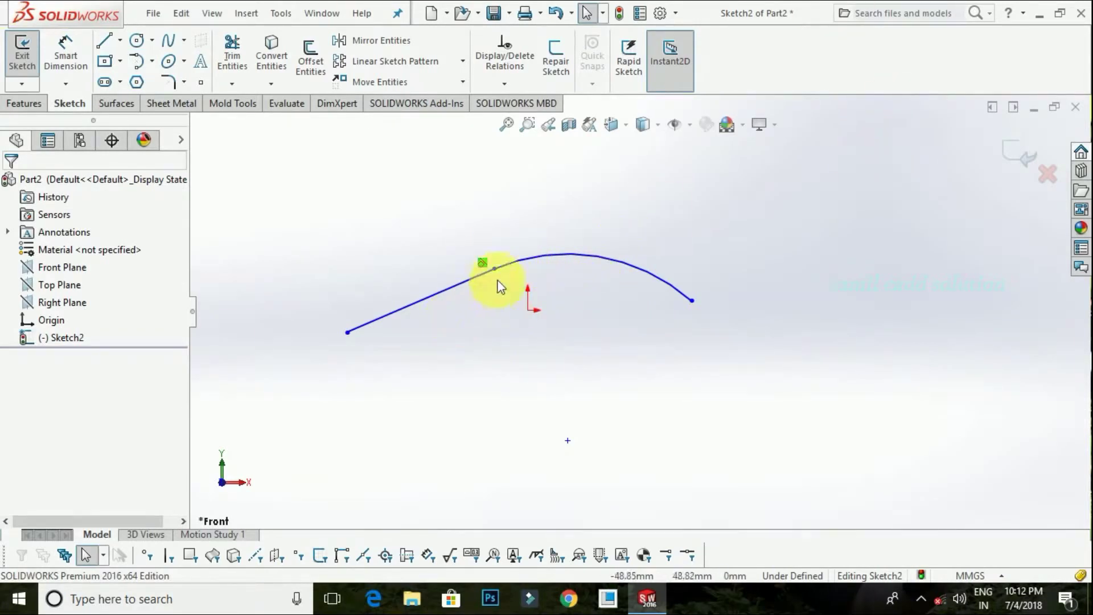
Step: Draw a second line at the lower right and delete the old tangent arc
click(105, 40)
click(692, 475)
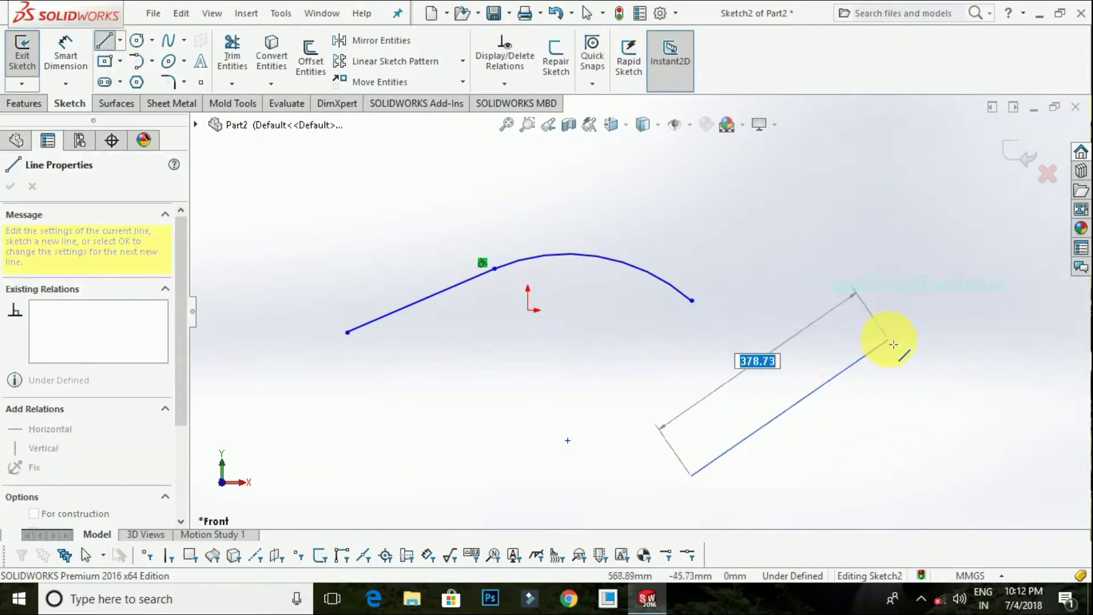
click(888, 338)
key(Escape)
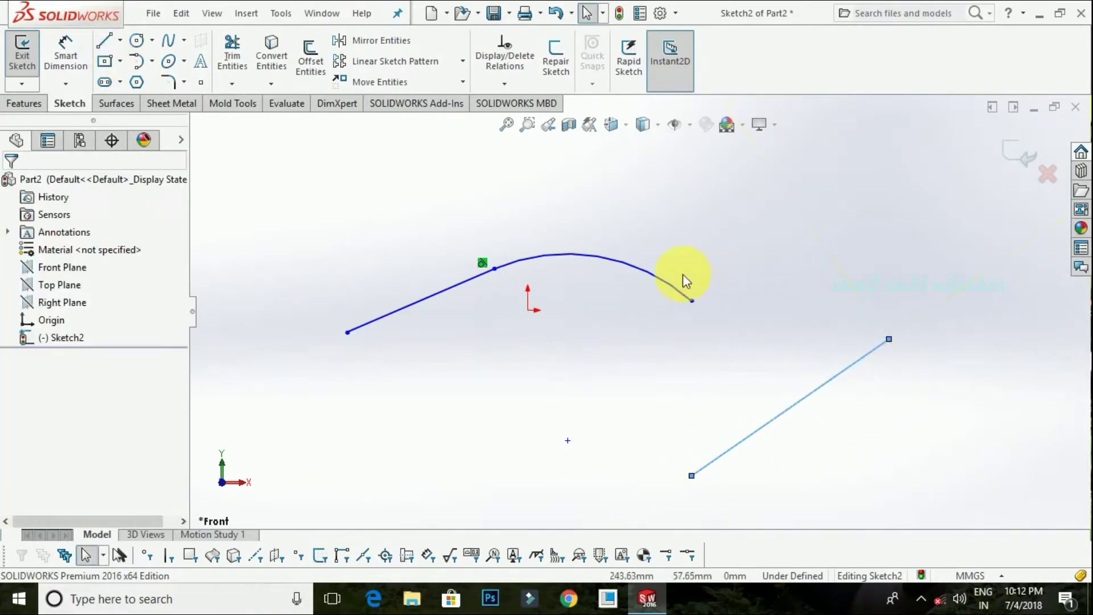
click(667, 290)
key(Delete)
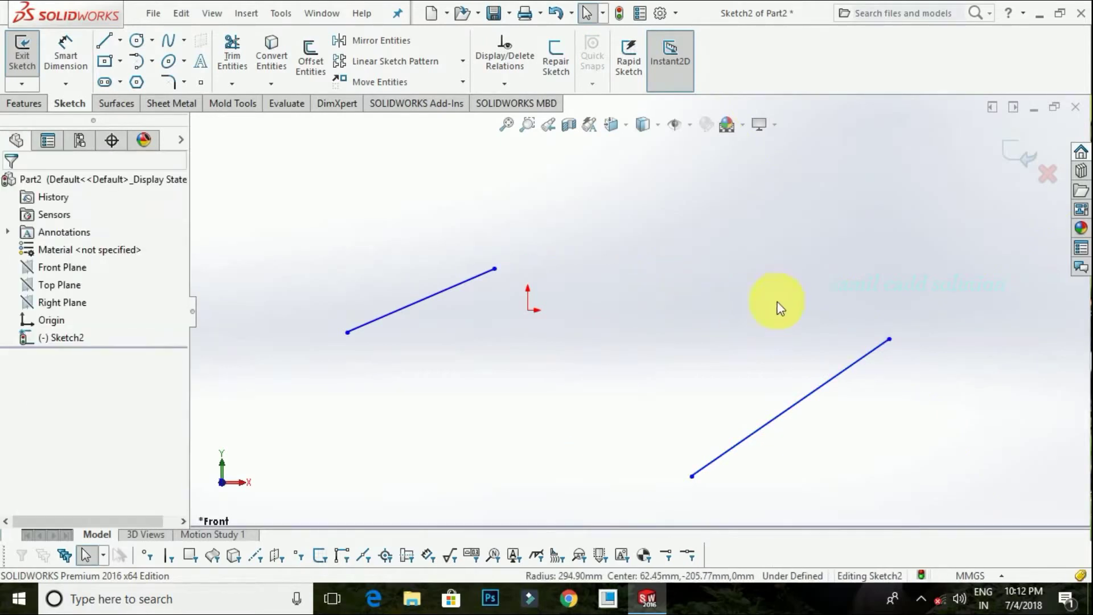
Step: Connect the right line's upper end to the left line's end with a tangent arc
click(144, 62)
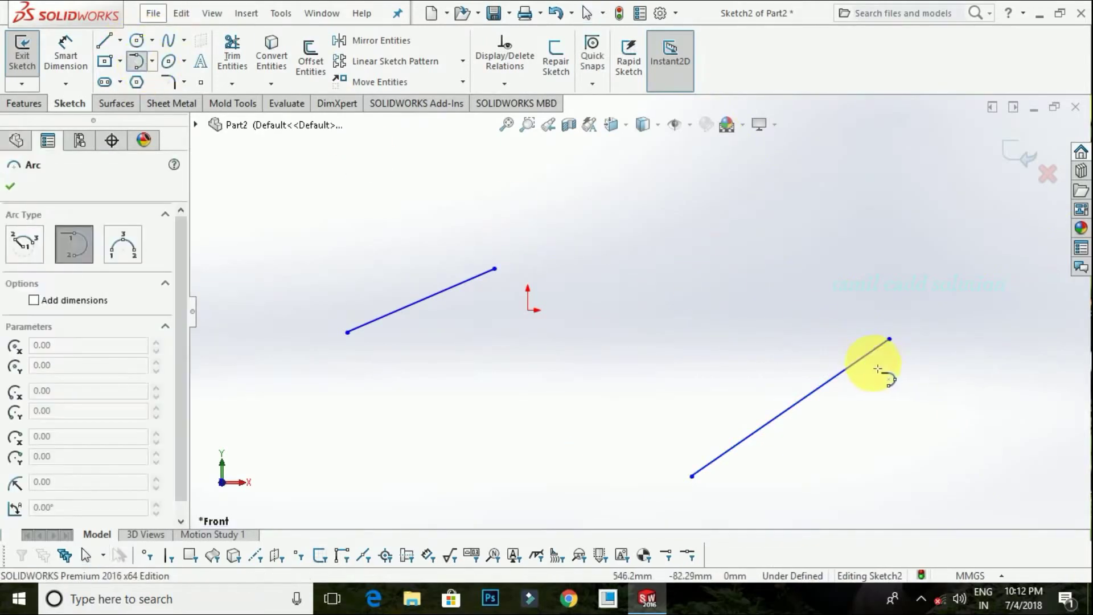
click(891, 341)
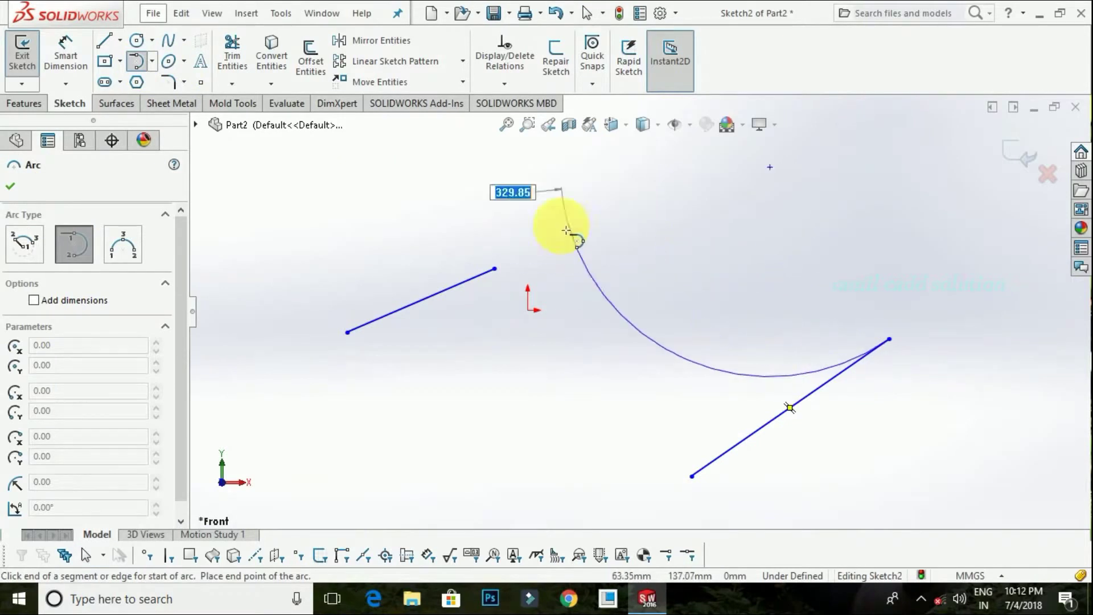
click(495, 269)
right_click(557, 268)
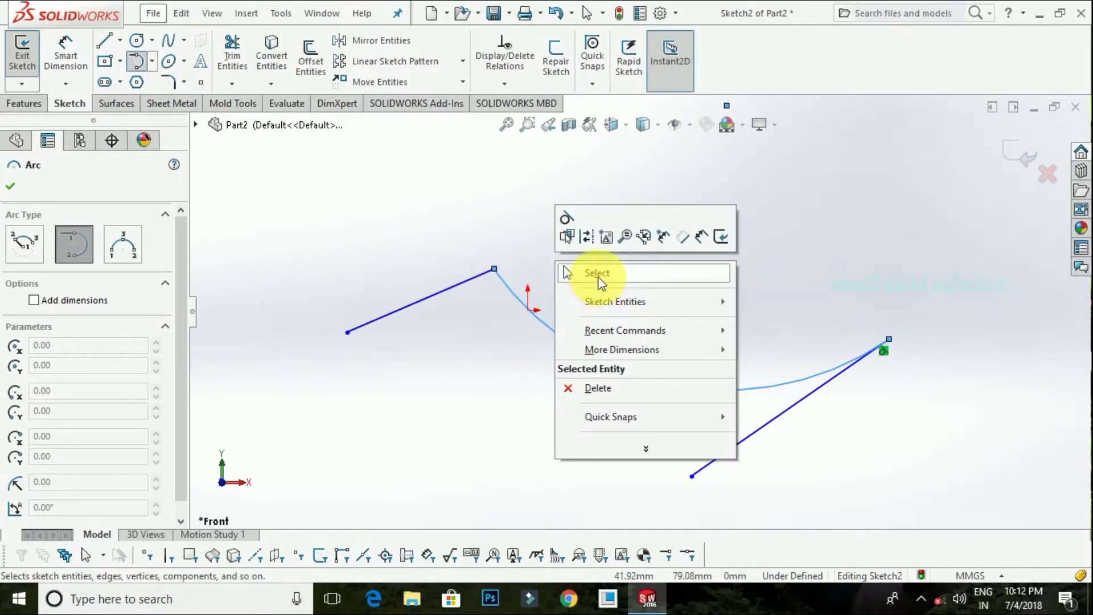
click(592, 274)
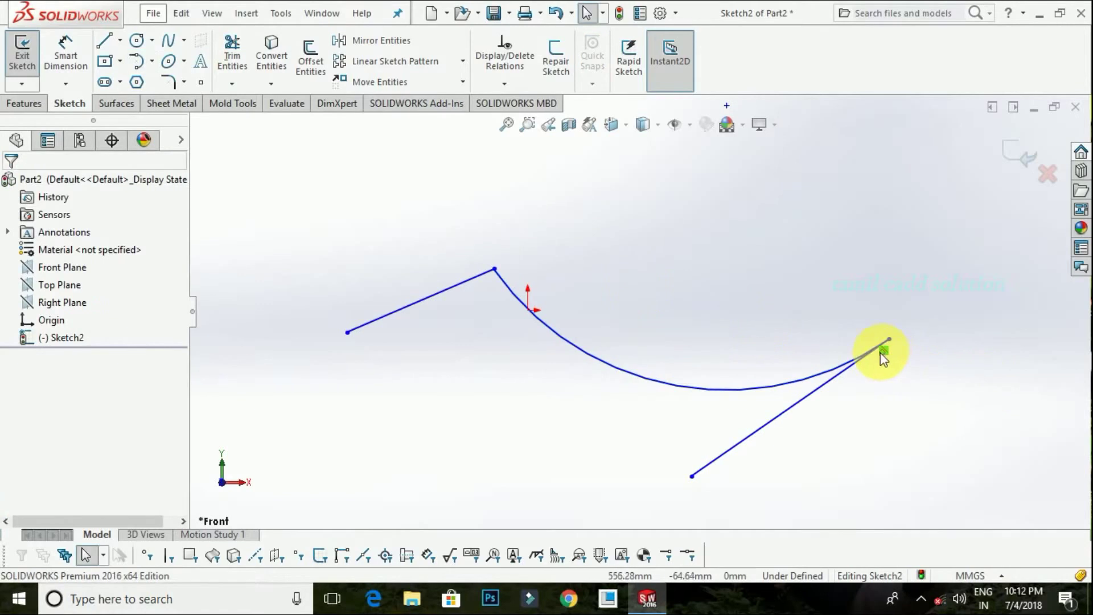
Step: Box-select the tangent arc and both lines and delete them
click(508, 298)
click(488, 271)
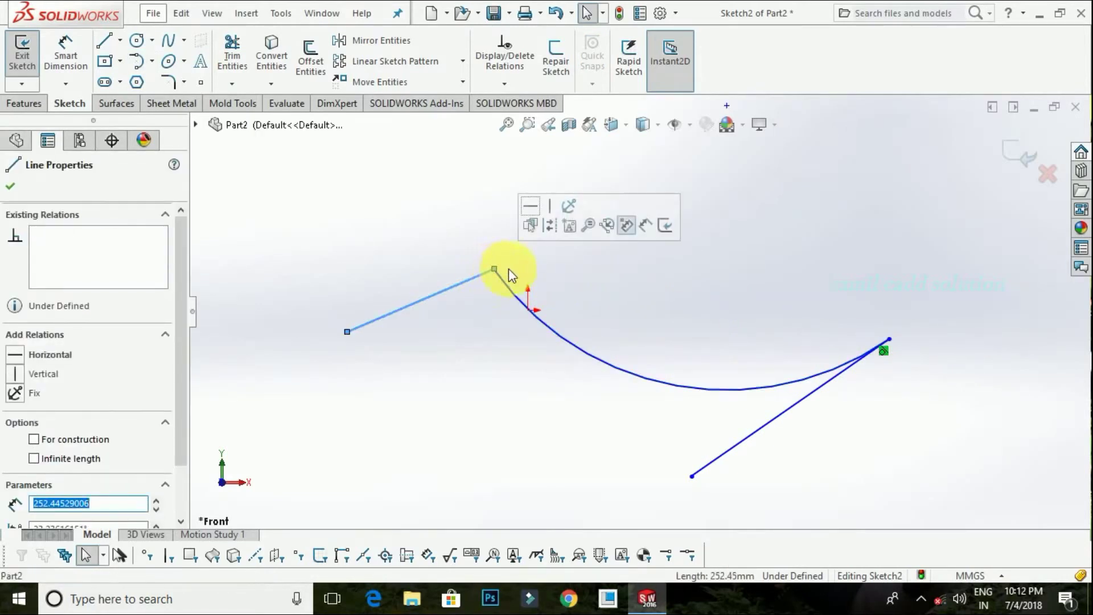
key(Escape)
scroll(635, 308, up, 1)
scroll(634, 308, up, 3)
drag(859, 433, 394, 237)
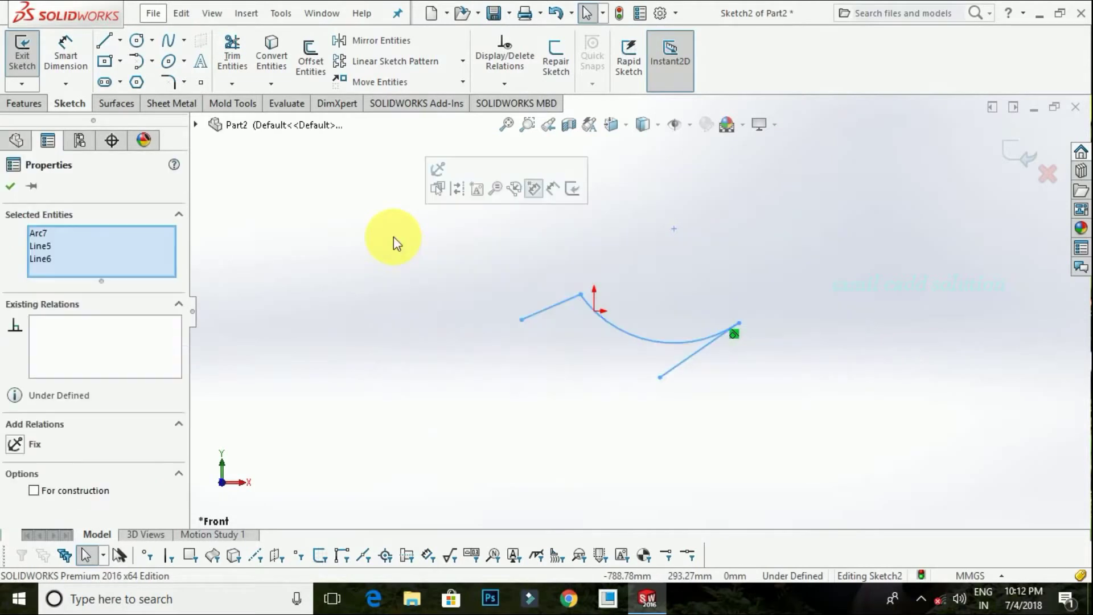
key(Delete)
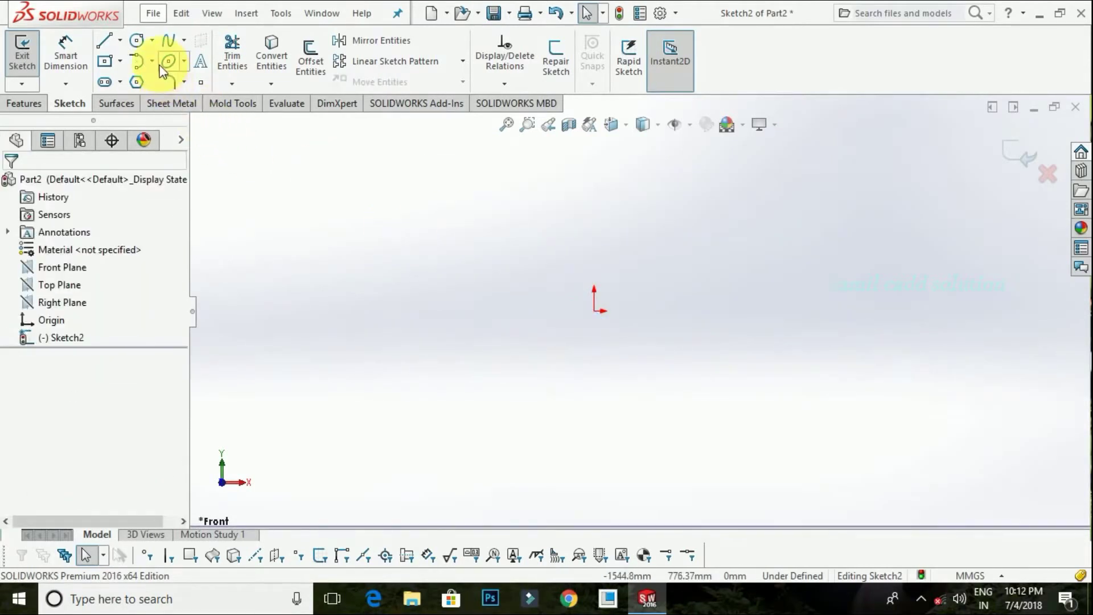
Step: Draw a three-point arc near the origin, then box-select and delete it
click(152, 61)
click(165, 117)
click(468, 385)
click(779, 392)
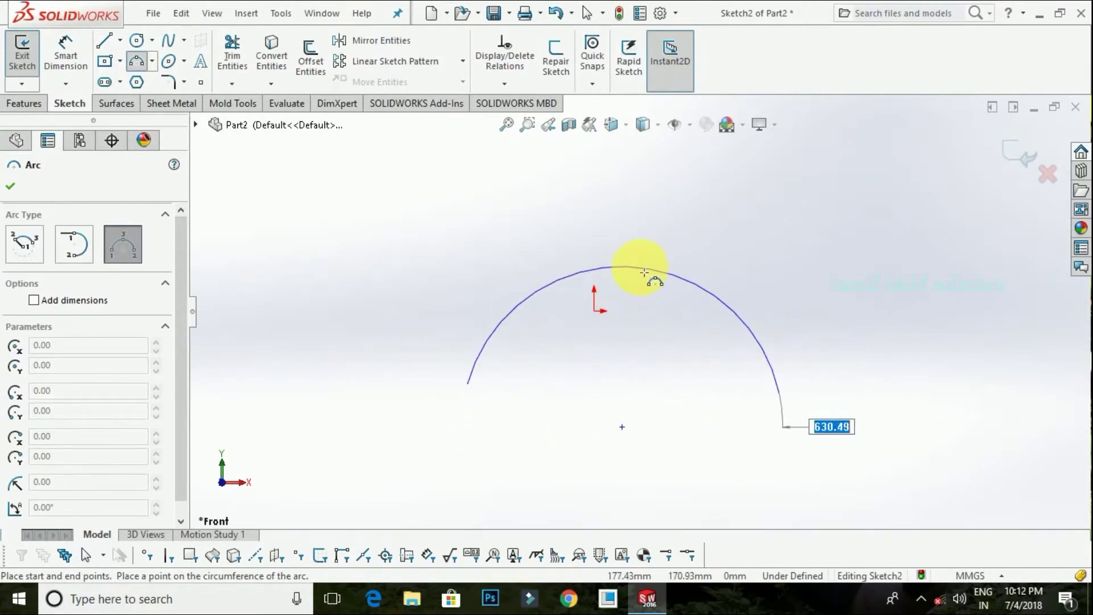
click(638, 273)
right_click(601, 297)
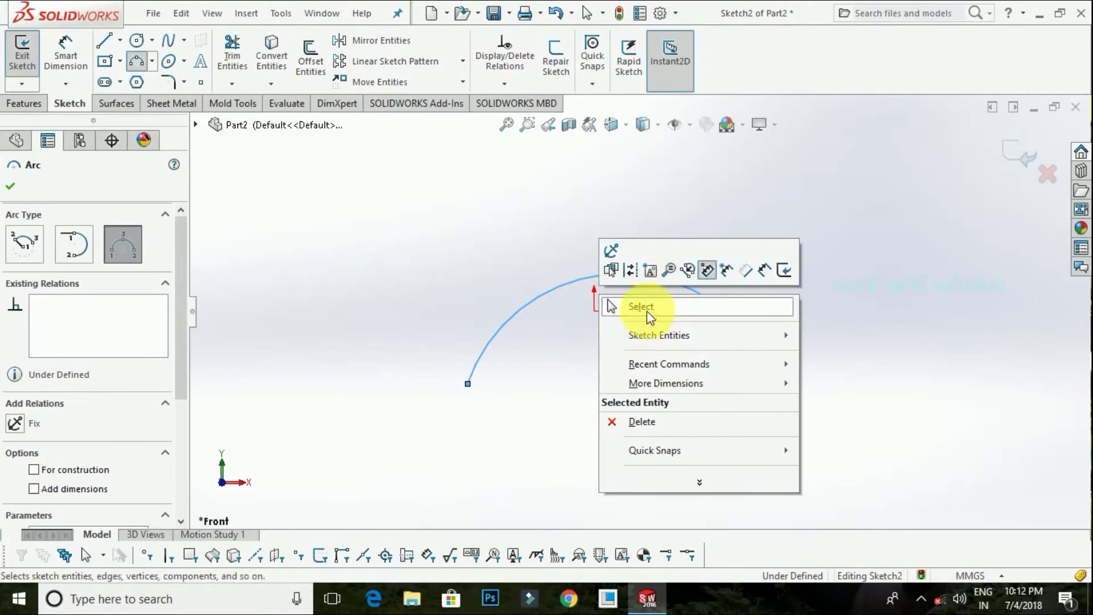
click(647, 310)
drag(854, 458, 376, 254)
key(Delete)
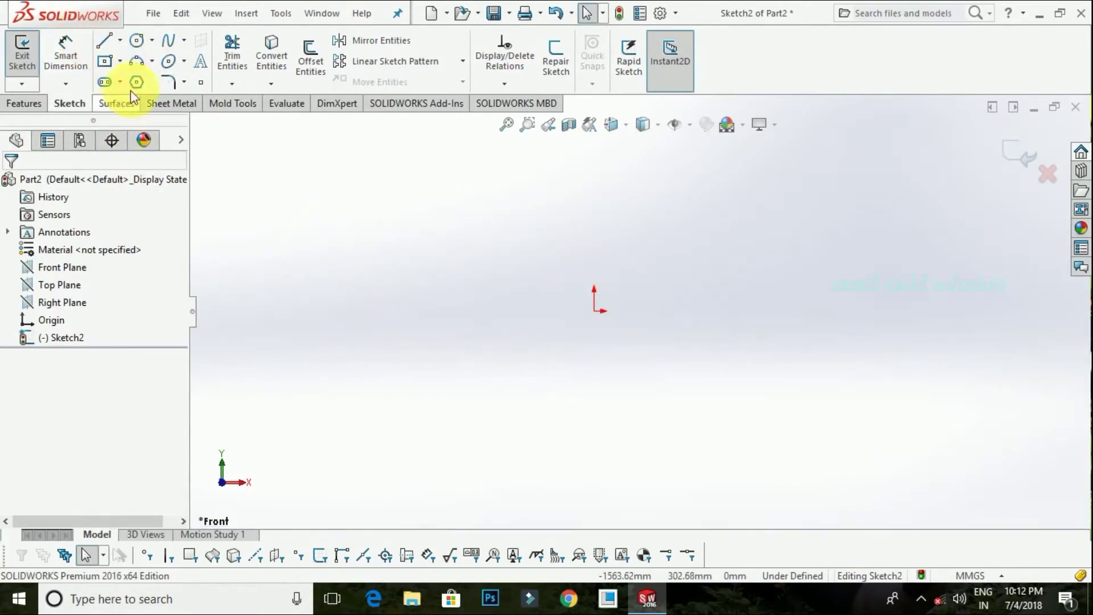
Step: Draw a new three-point arc and set it as construction geometry
click(136, 61)
click(490, 374)
click(651, 275)
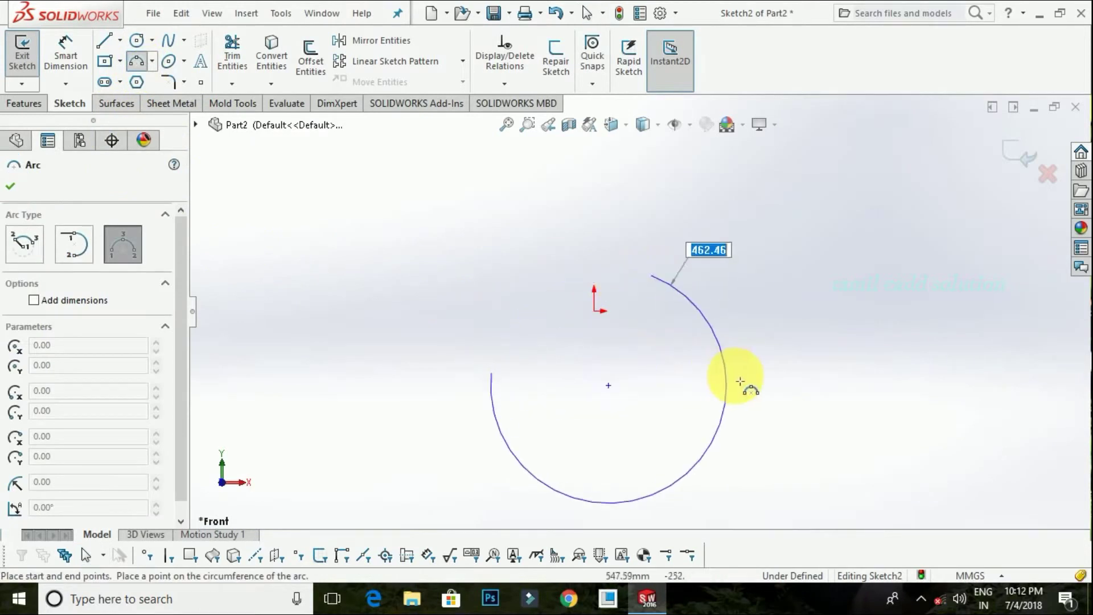
click(642, 365)
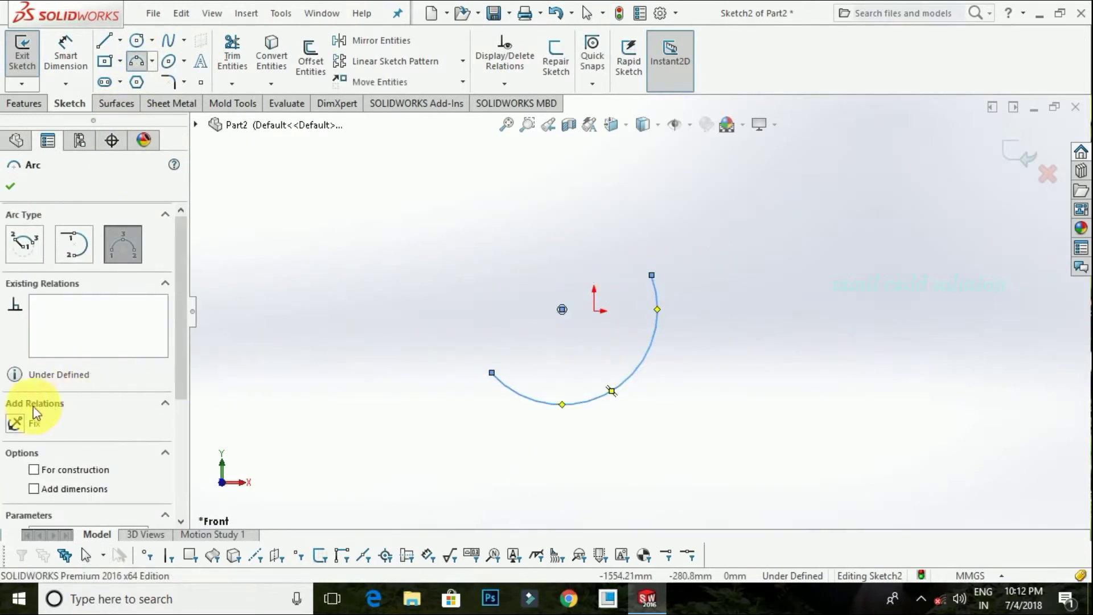
click(55, 470)
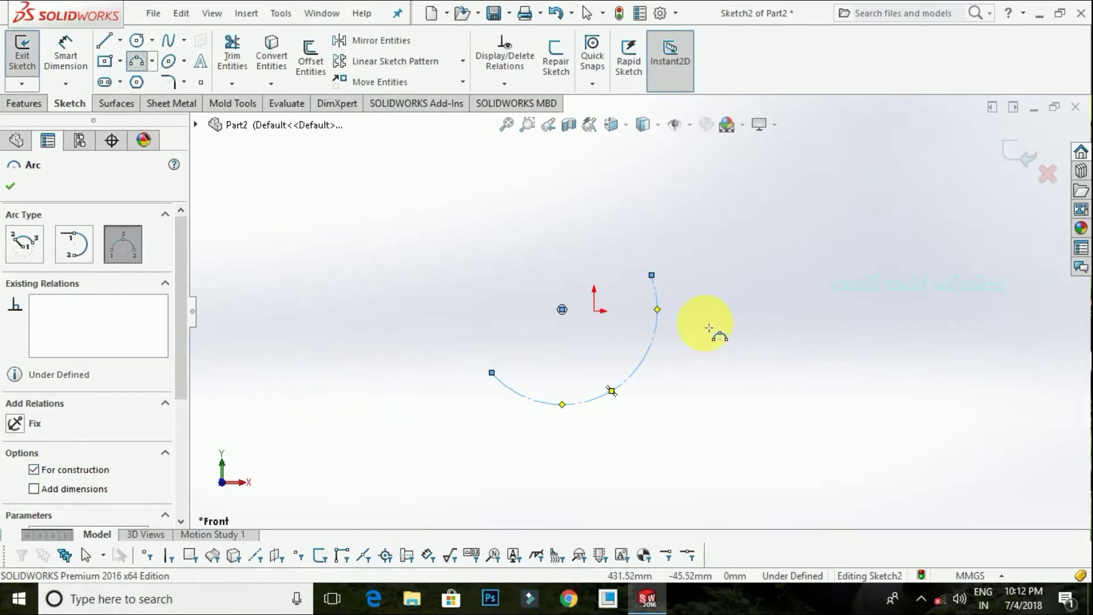
key(Escape)
click(152, 61)
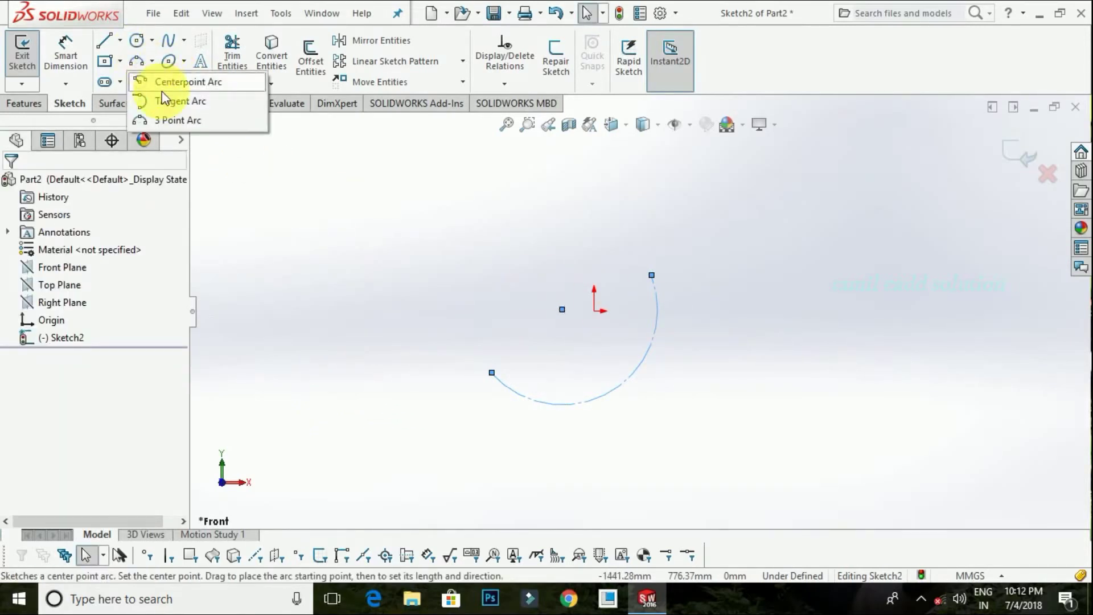
Step: Start a centrepoint arc left of the origin, then cancel it
click(165, 83)
click(332, 262)
click(371, 298)
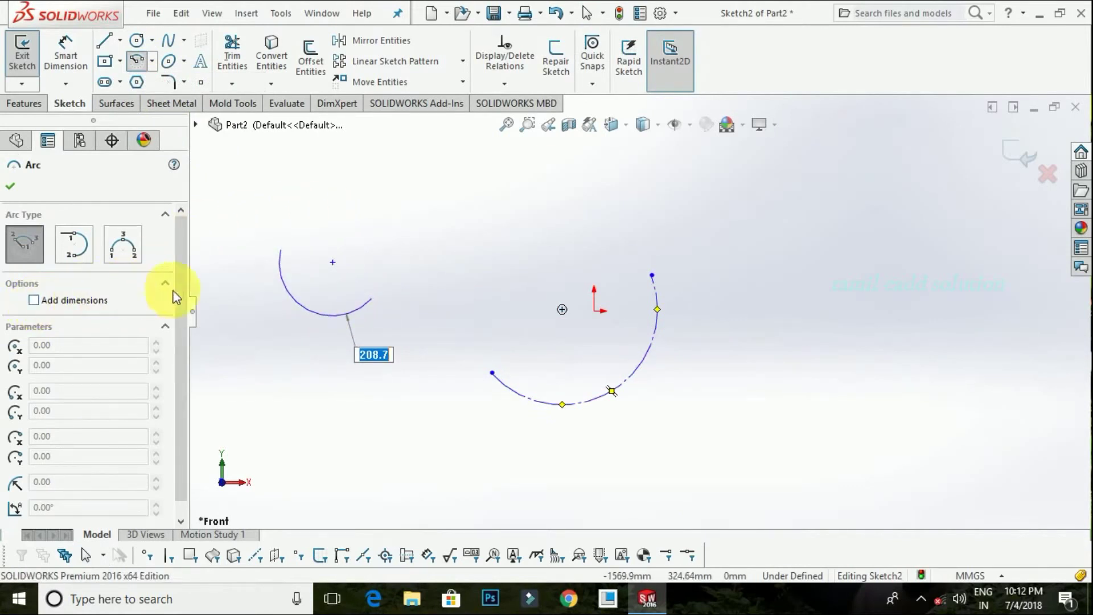
key(Escape)
Step: Draw an auto-dimensioned centrepoint arc and move its R428.59 dimension above it
click(139, 58)
click(34, 300)
click(380, 304)
click(483, 268)
click(323, 443)
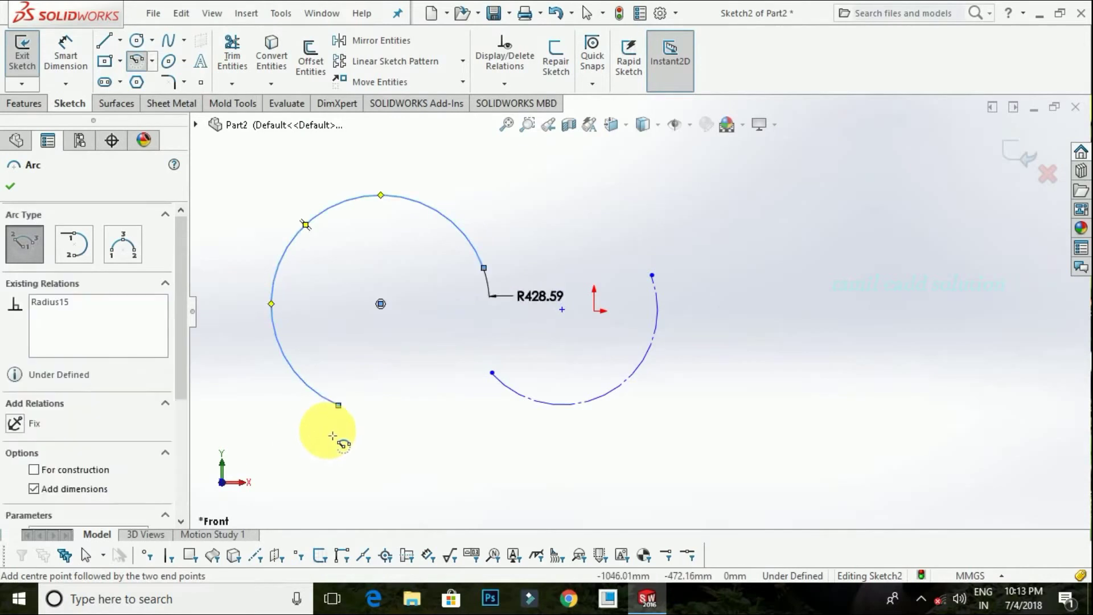
right_click(356, 336)
click(360, 337)
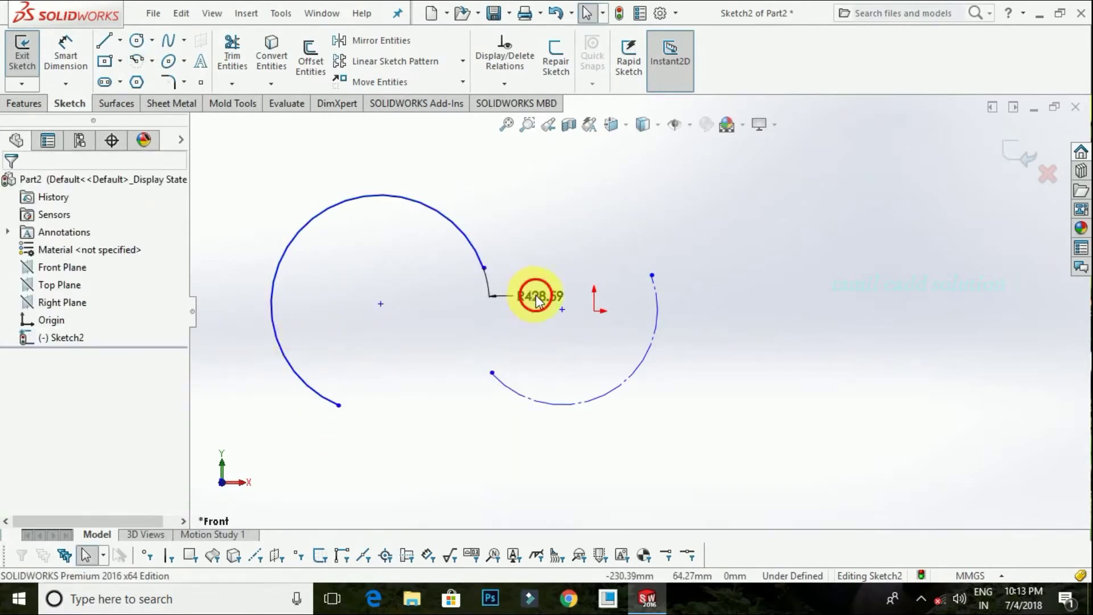
drag(537, 300, 490, 191)
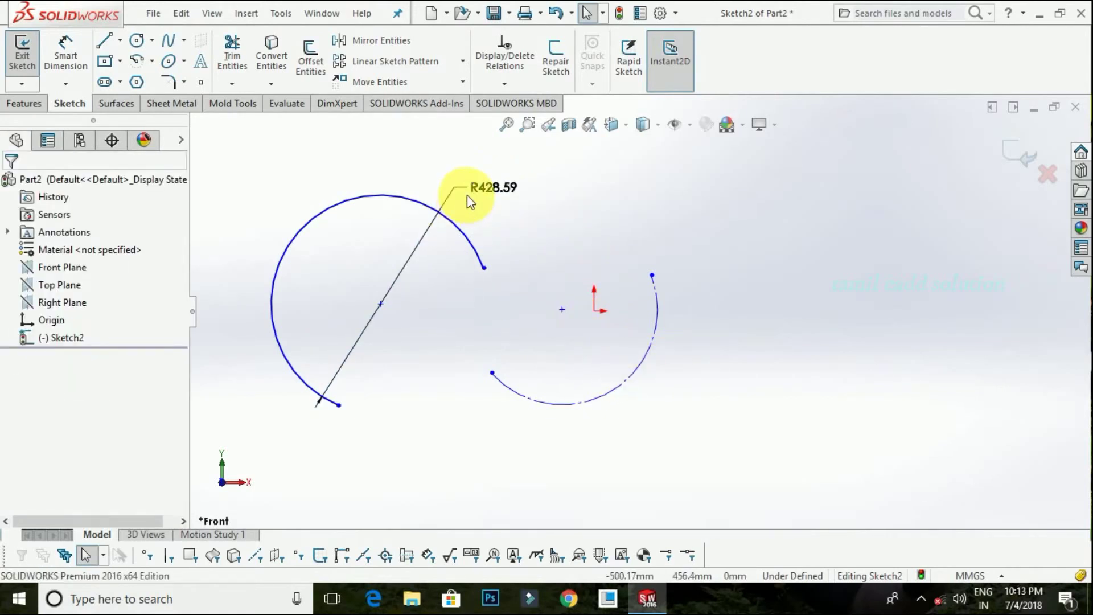
Step: Continue an R627.94 tangent arc from the R428.59 arc's end as construction geometry
click(151, 61)
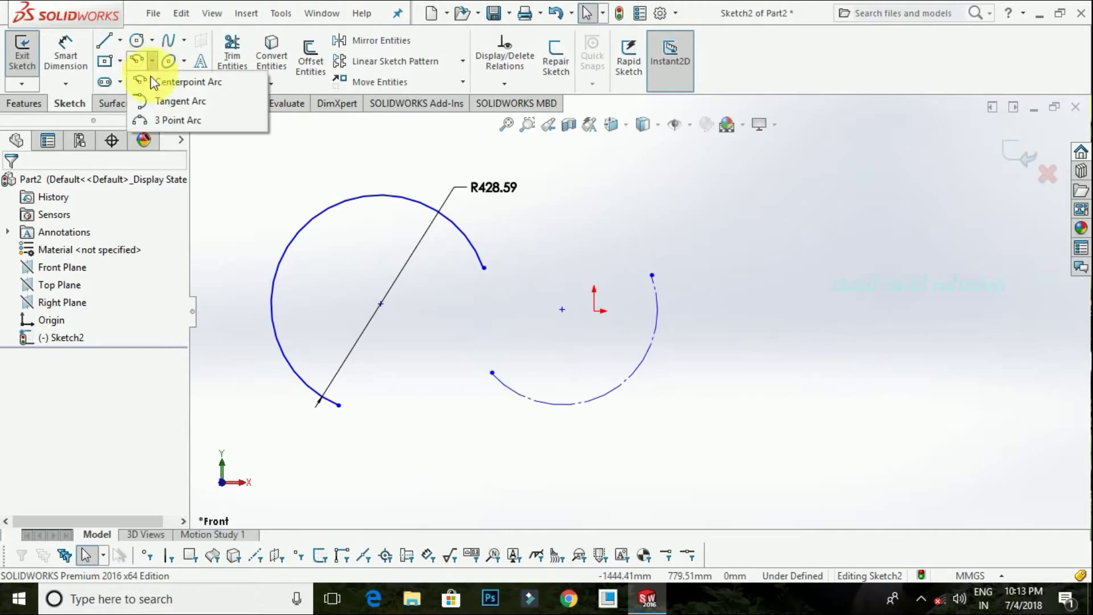
click(174, 102)
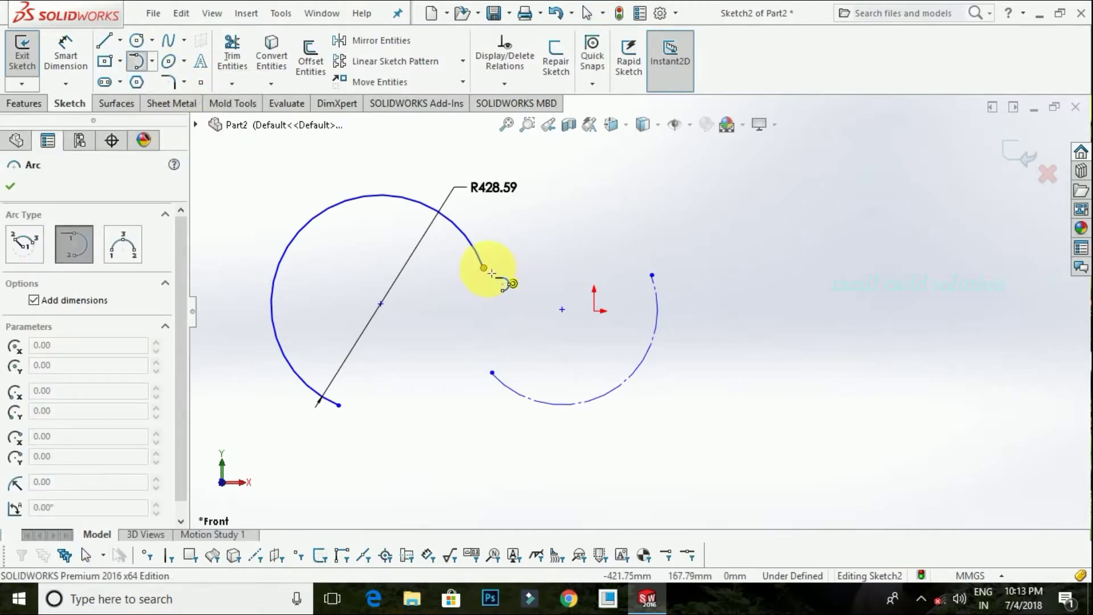
click(484, 269)
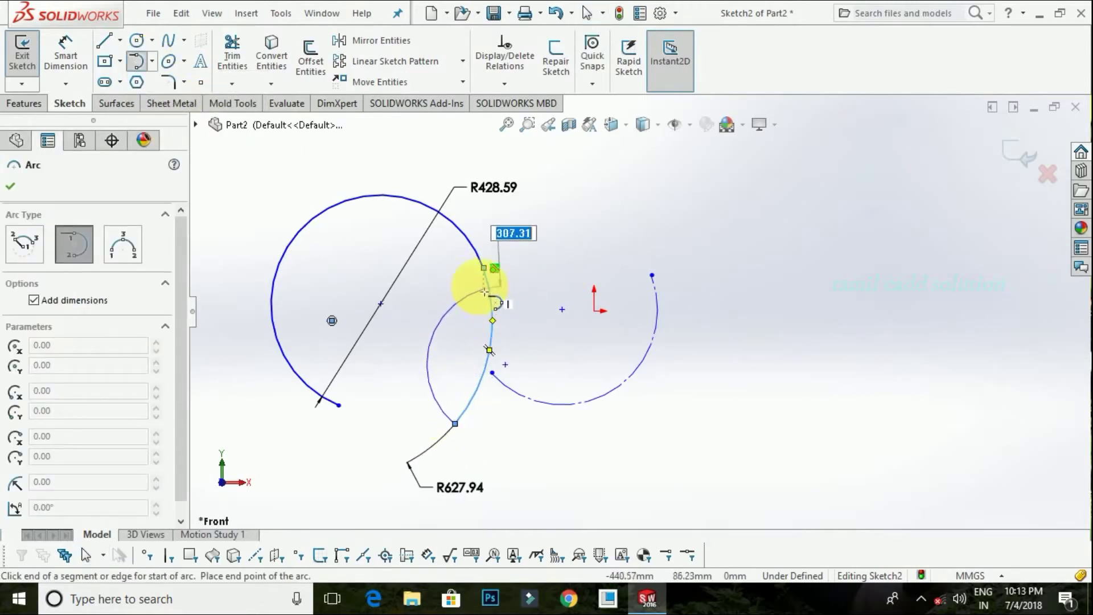
right_click(431, 346)
click(437, 351)
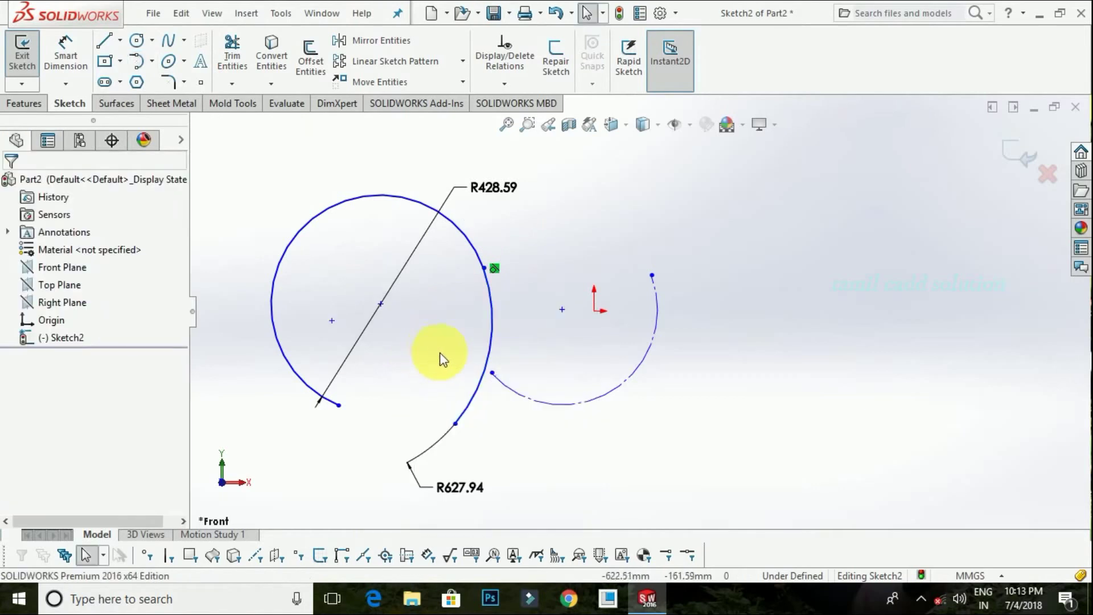
click(493, 316)
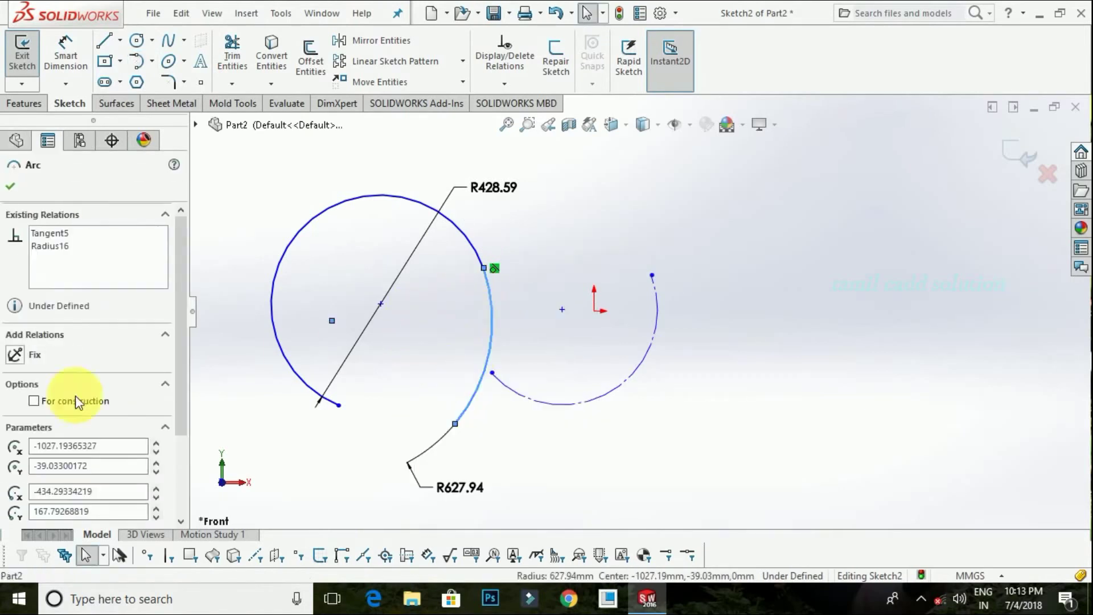
click(54, 408)
click(439, 366)
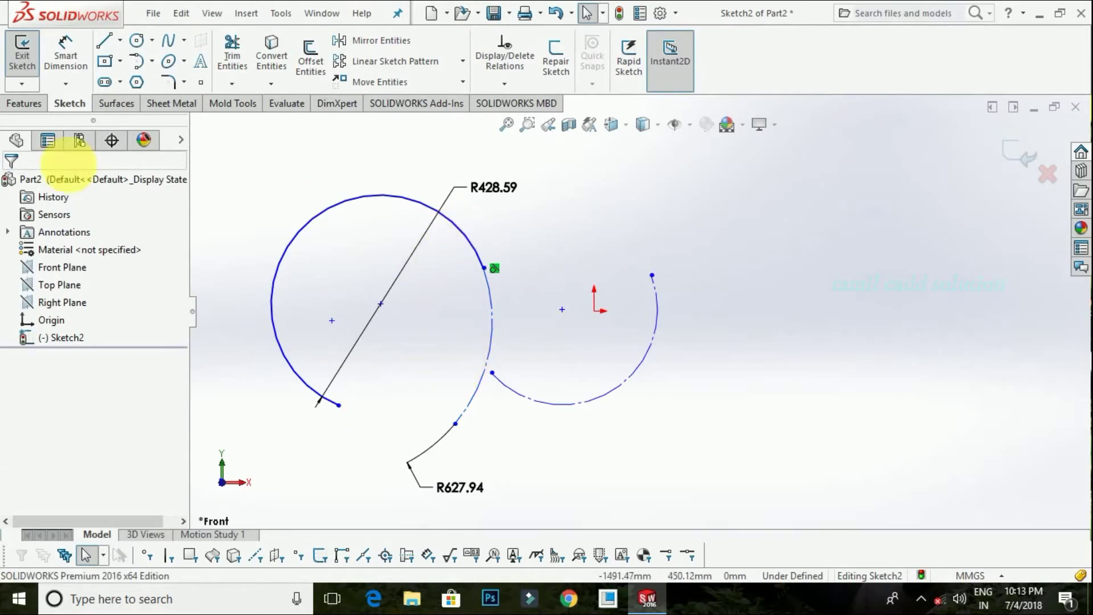
Step: Dimension the big arc's centre 838.97 horizontally from the origin
click(66, 52)
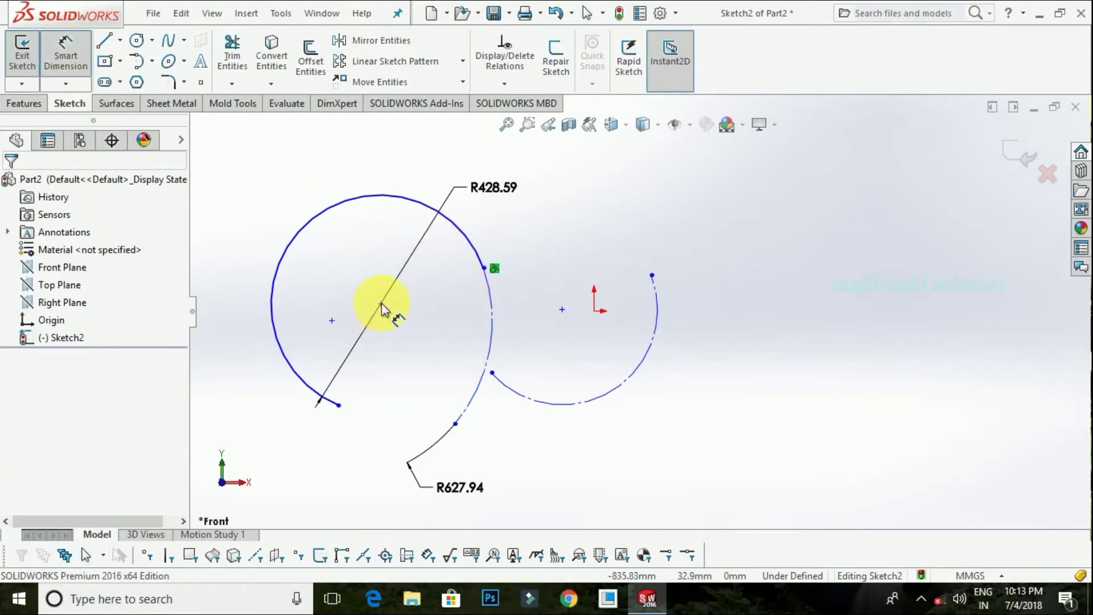
click(380, 305)
click(595, 313)
click(567, 460)
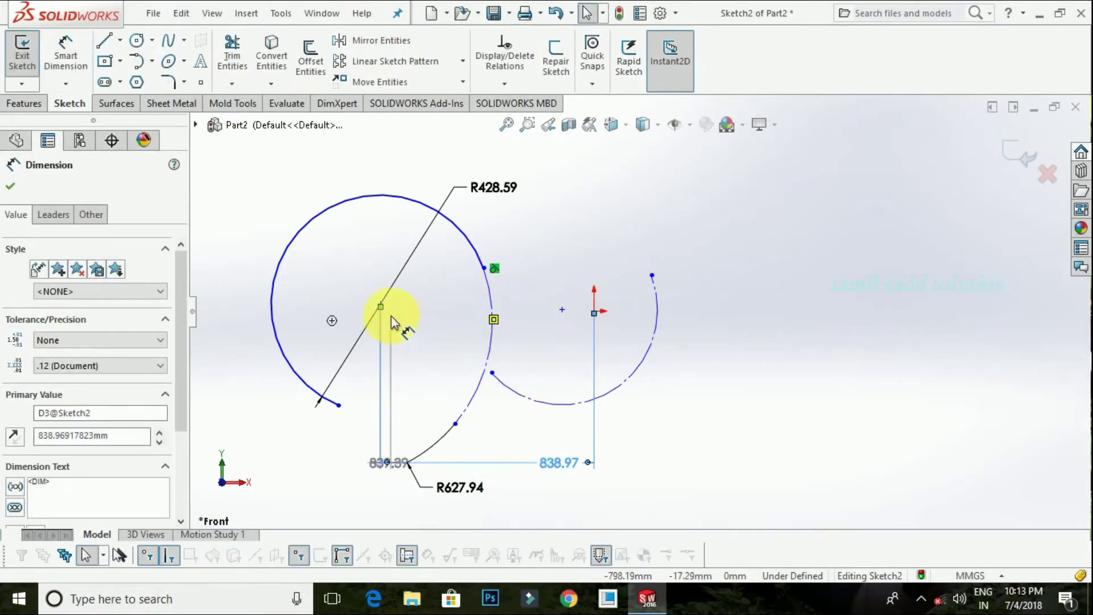
Step: Add the 26.63 vertical dimension to the origin, then box-select everything
click(381, 304)
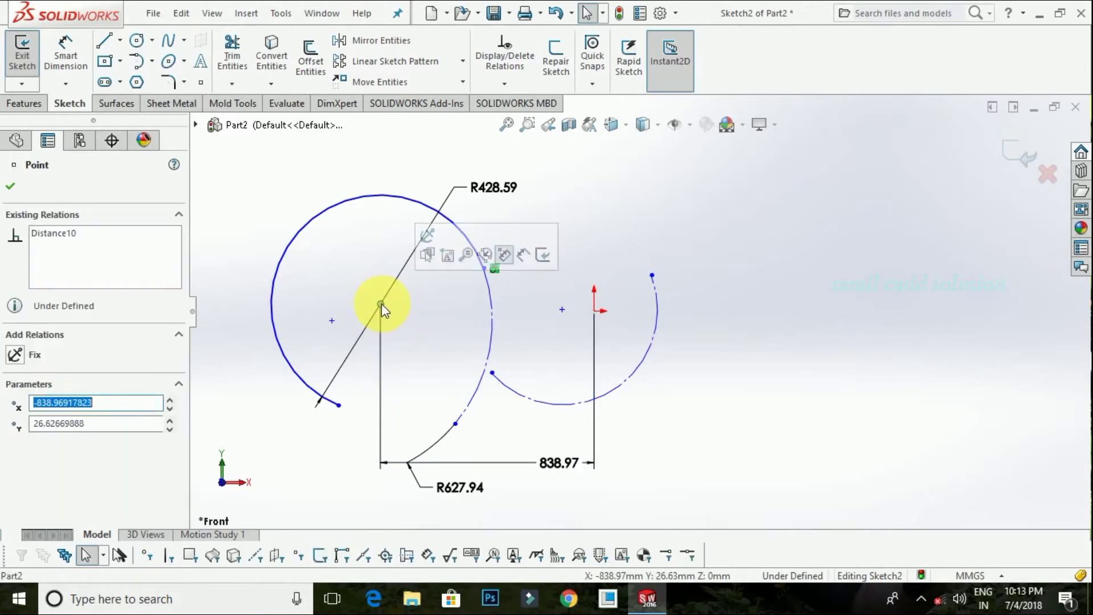
click(73, 45)
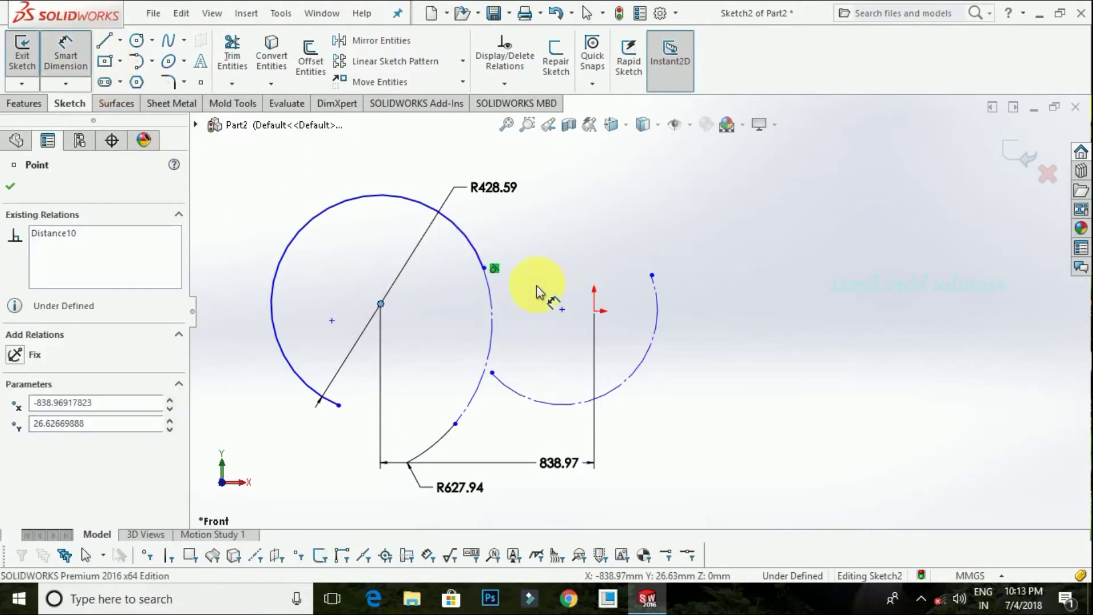
click(594, 307)
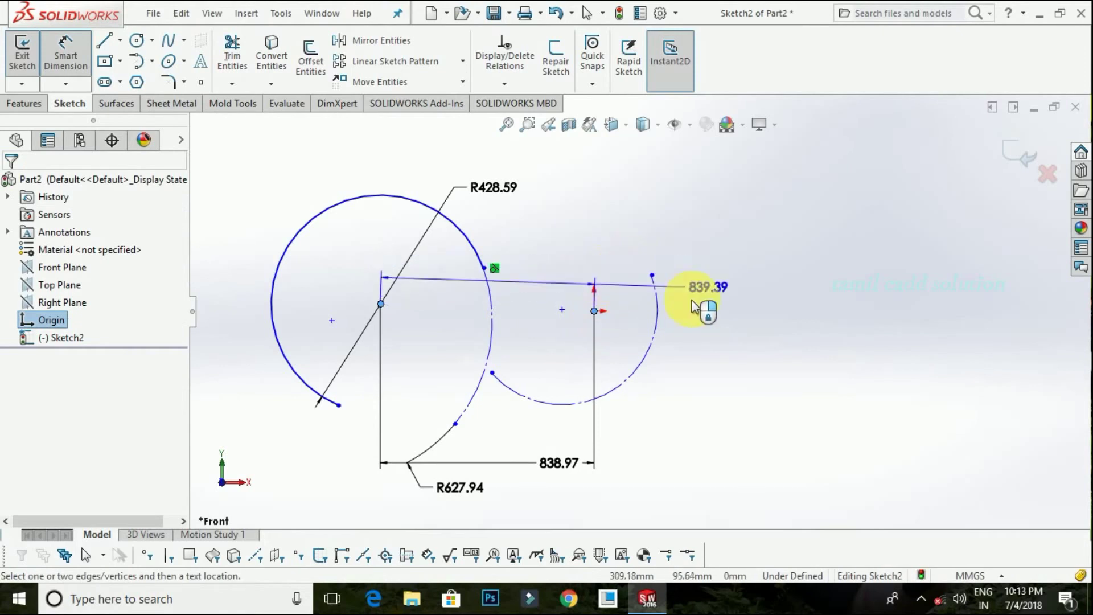
click(672, 312)
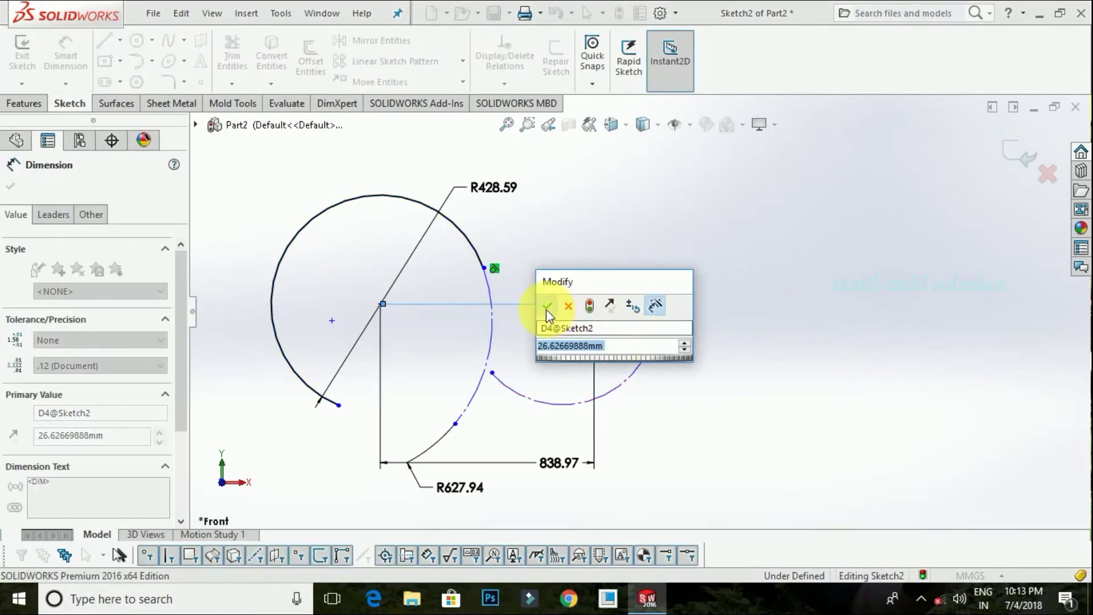
click(546, 309)
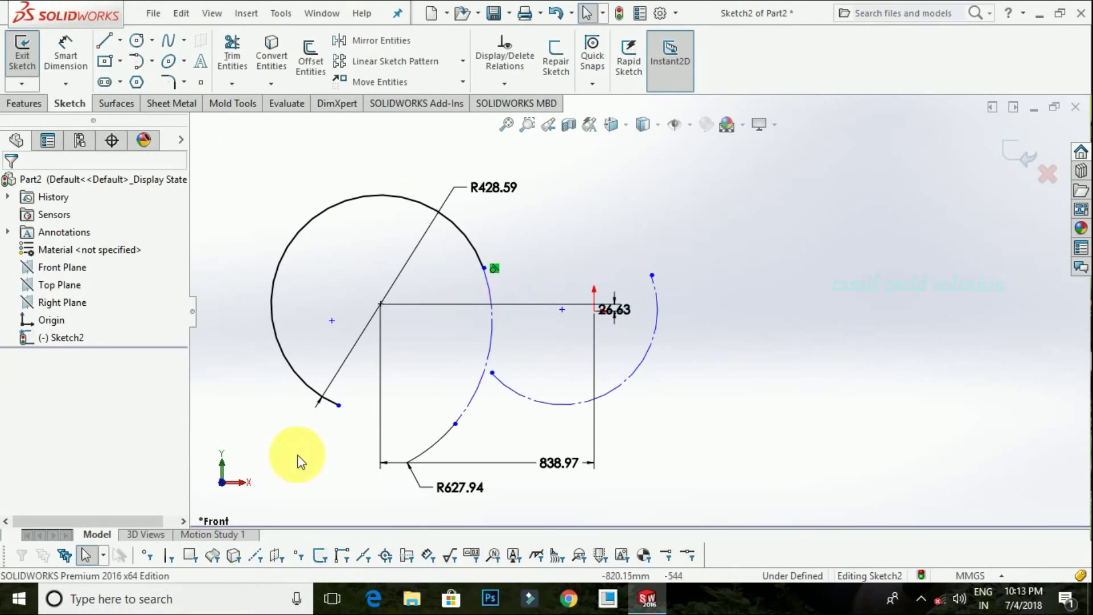
drag(826, 459, 237, 181)
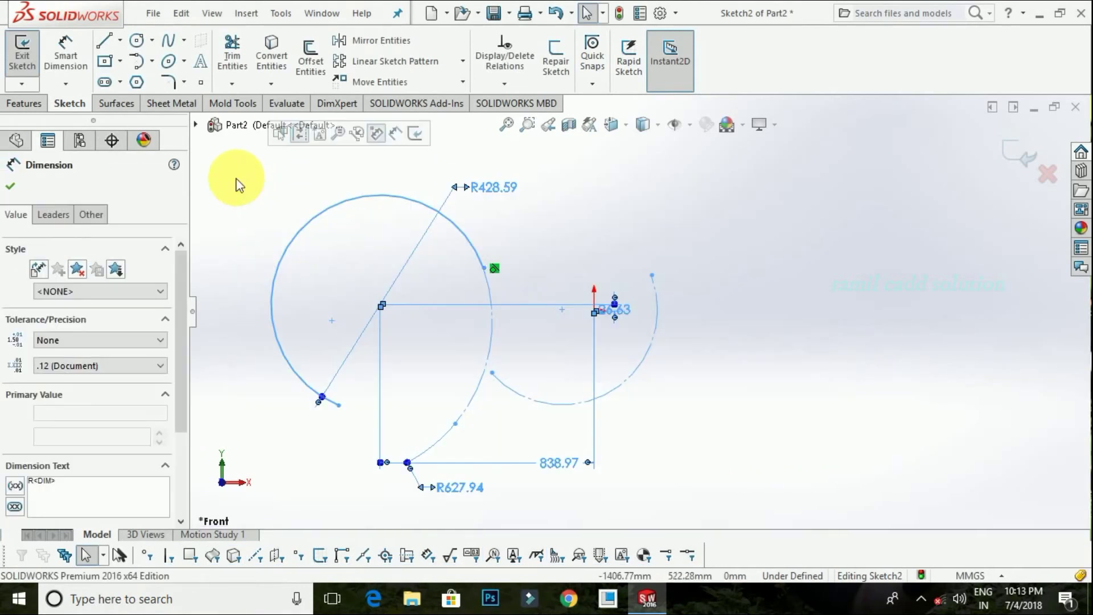
Step: Delete the selected geometry and draw a new R316.47 centerpoint arc
key(Delete)
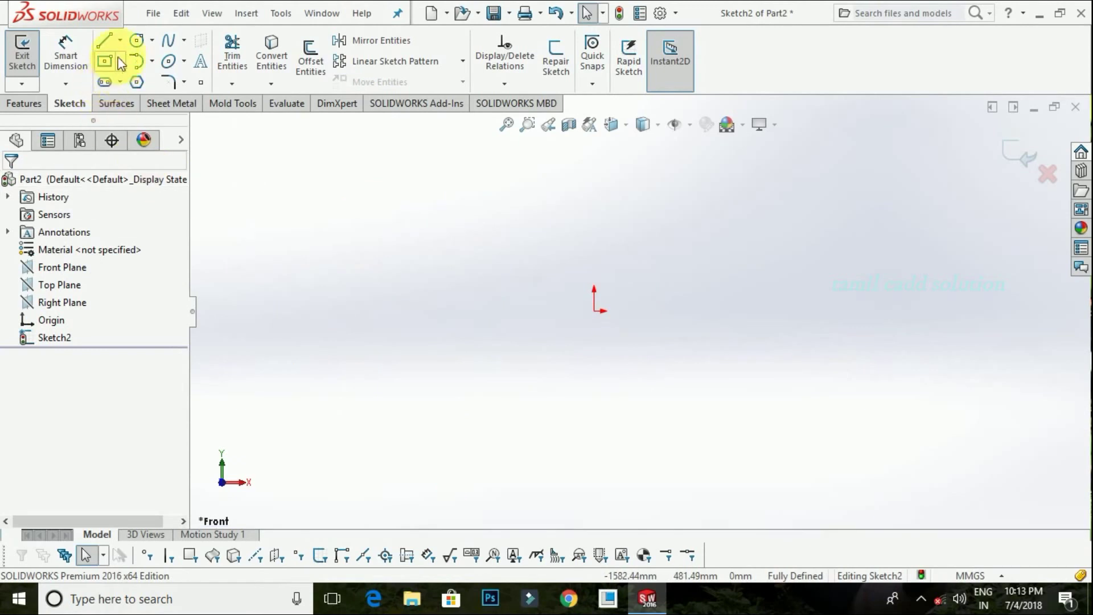
click(151, 60)
click(150, 76)
click(385, 329)
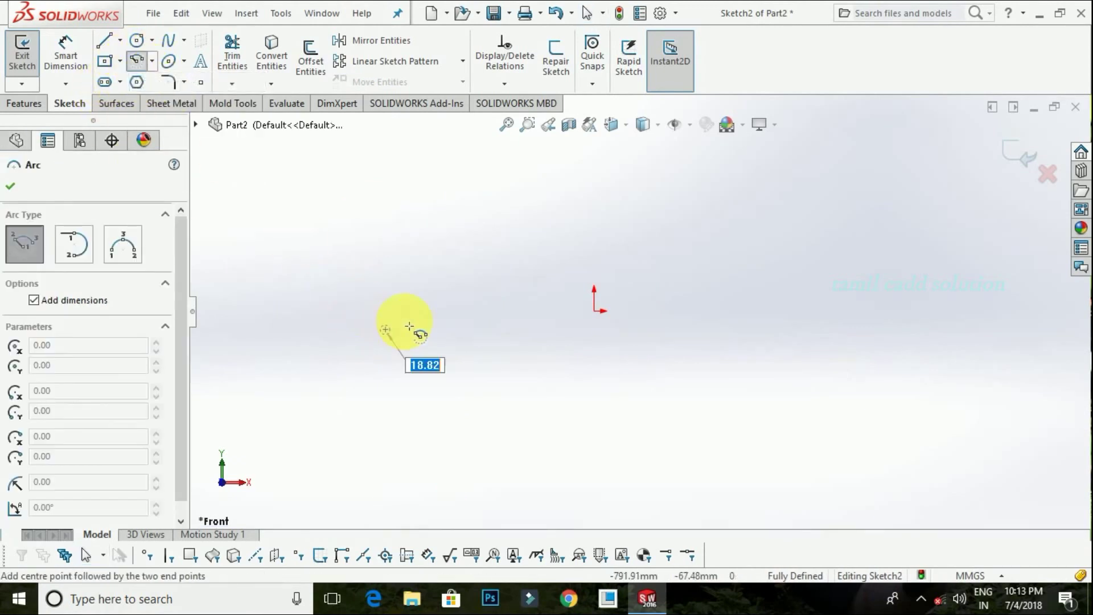
click(460, 305)
click(245, 370)
right_click(233, 354)
click(267, 365)
Step: Make the R316.47 arc construction geometry, then delete it with its dimension
click(306, 333)
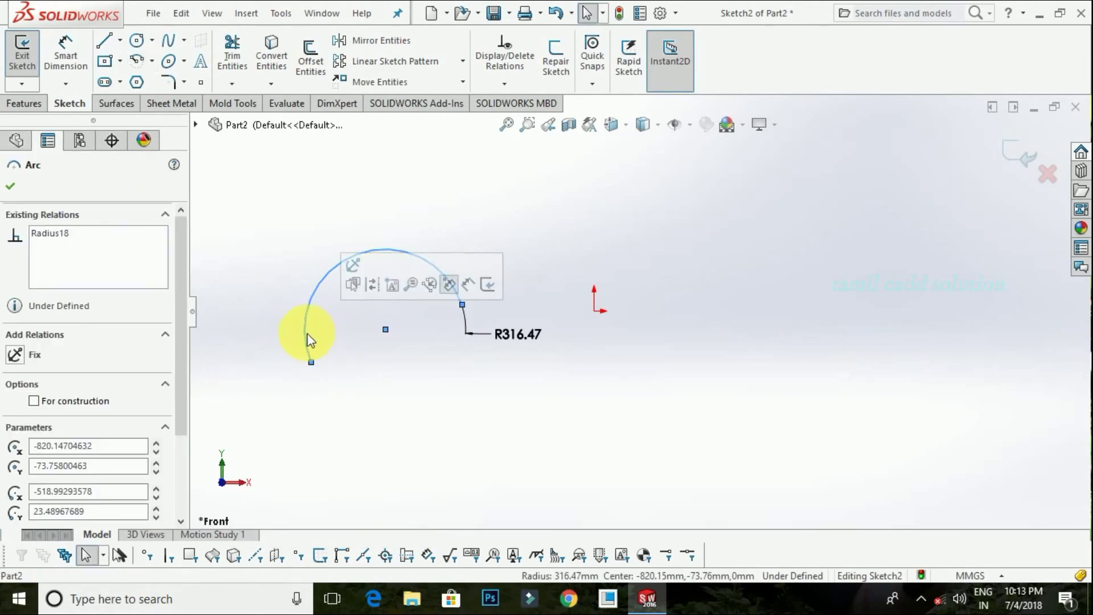
drag(181, 356, 181, 436)
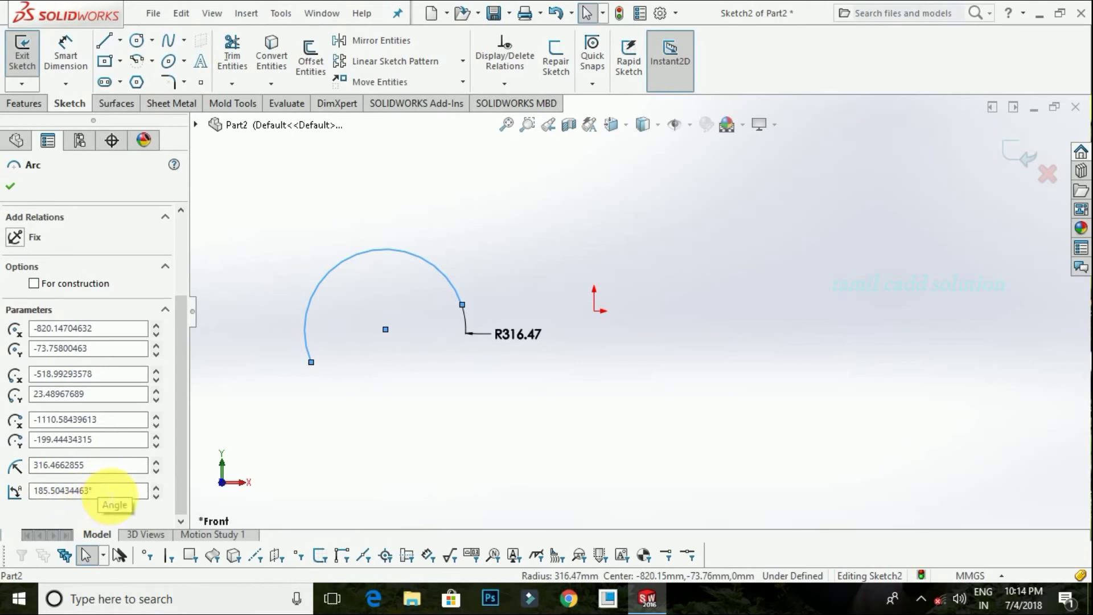
click(66, 285)
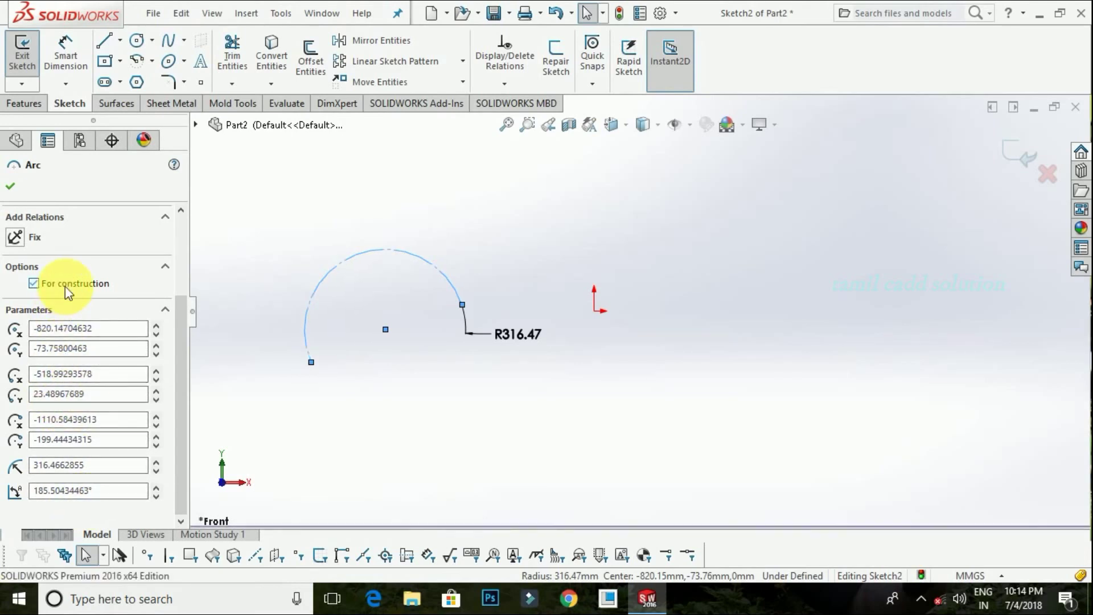
drag(629, 269, 170, 444)
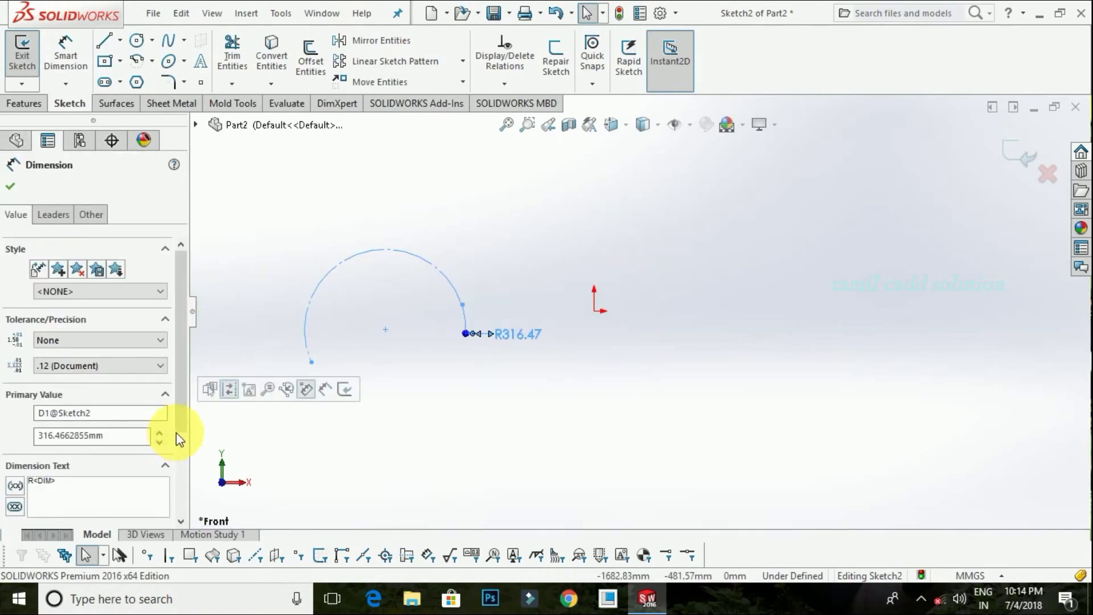
key(Delete)
click(566, 379)
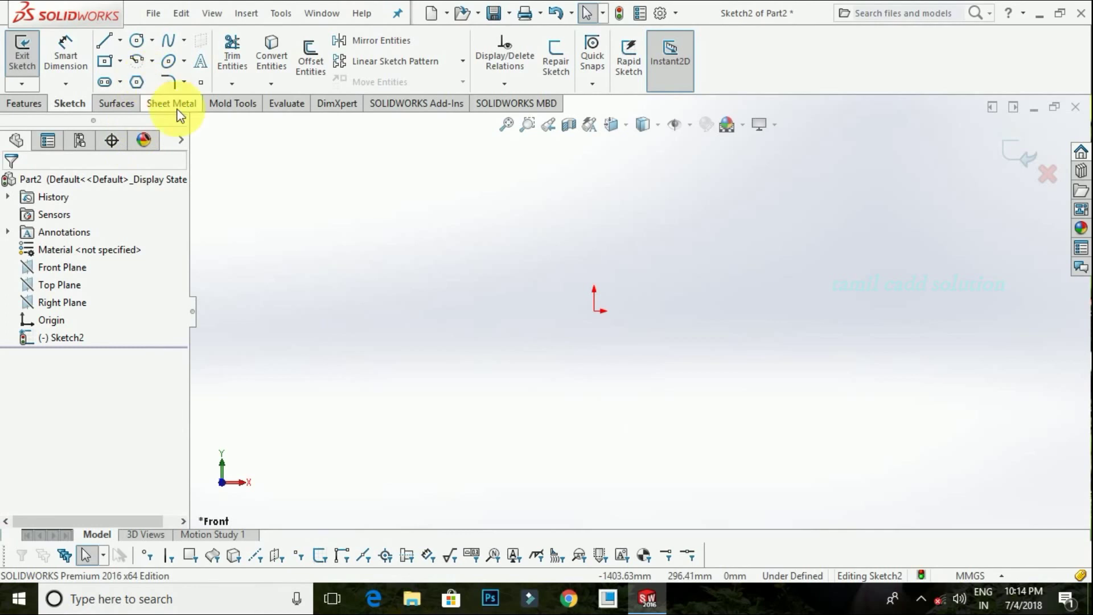